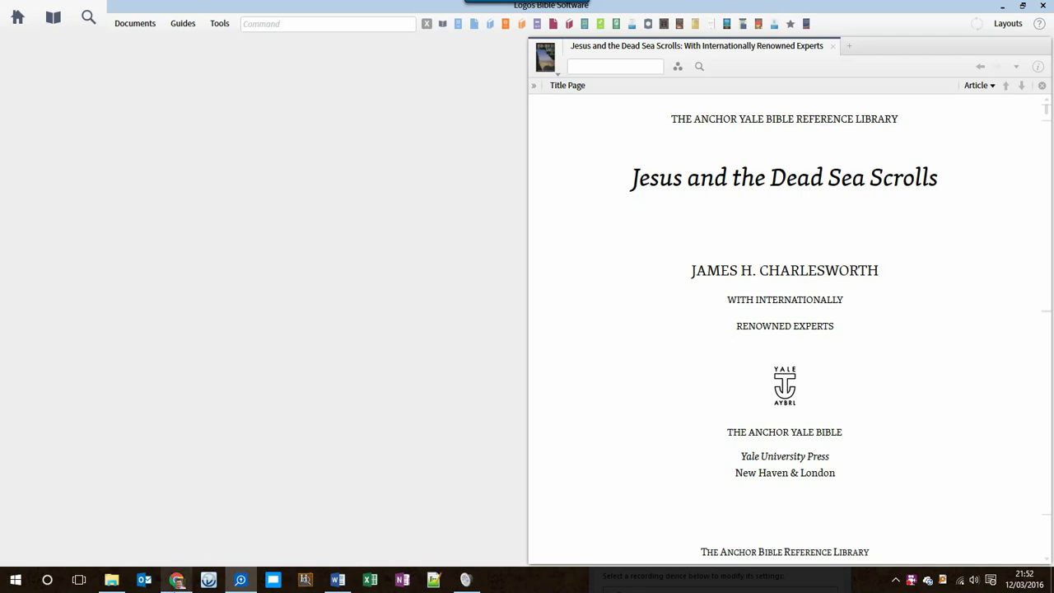
Switch to Chrome to view Amazon's Send to Kindle page, and return to Logos Bible Software.
left_click(176, 580)
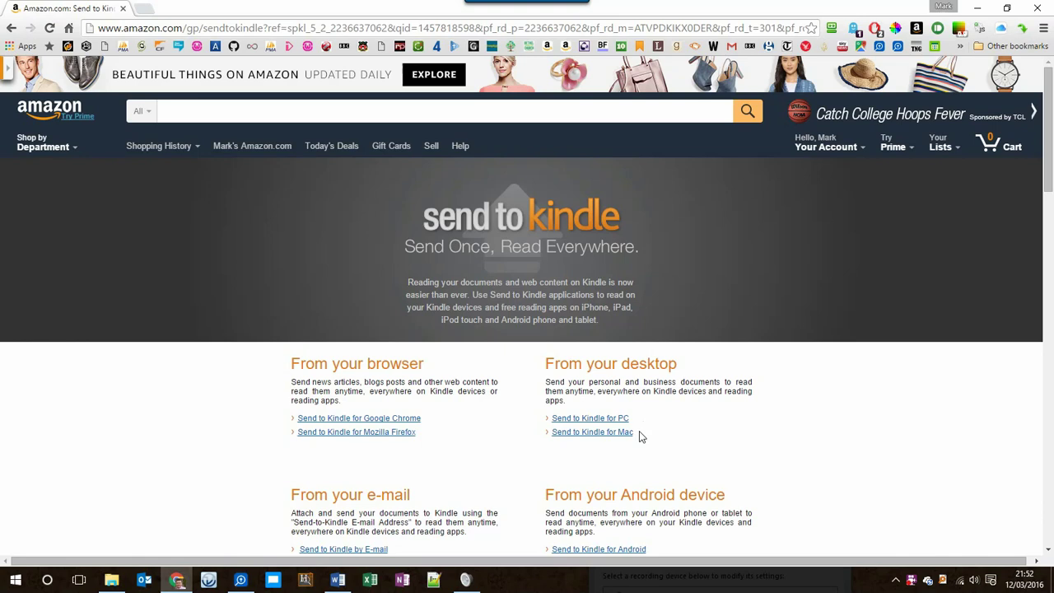
left_click(240, 580)
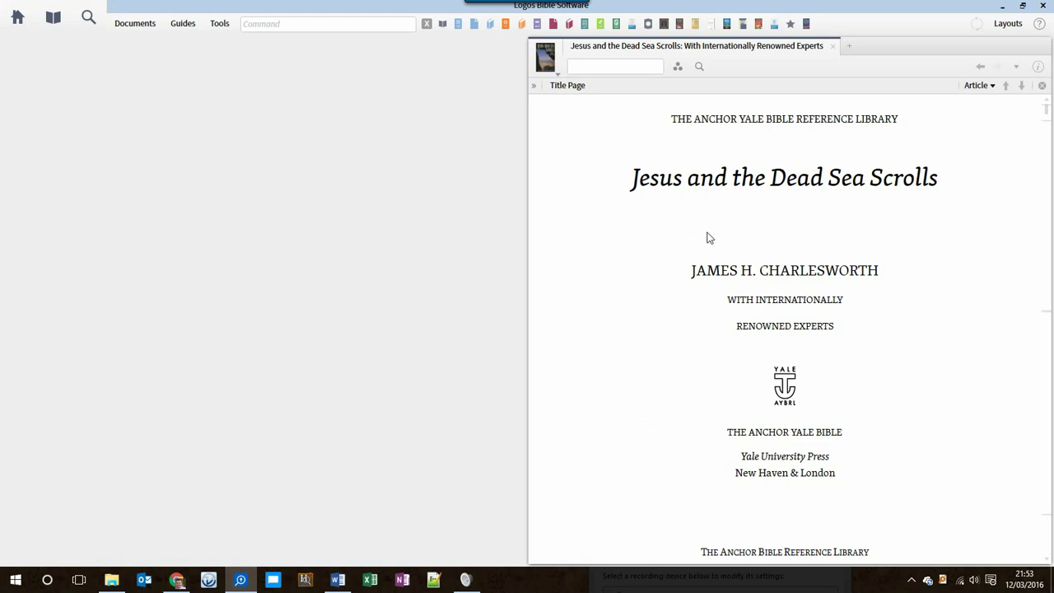
Set Copy Footnotes to No in the program settings and close the settings.
left_click(220, 25)
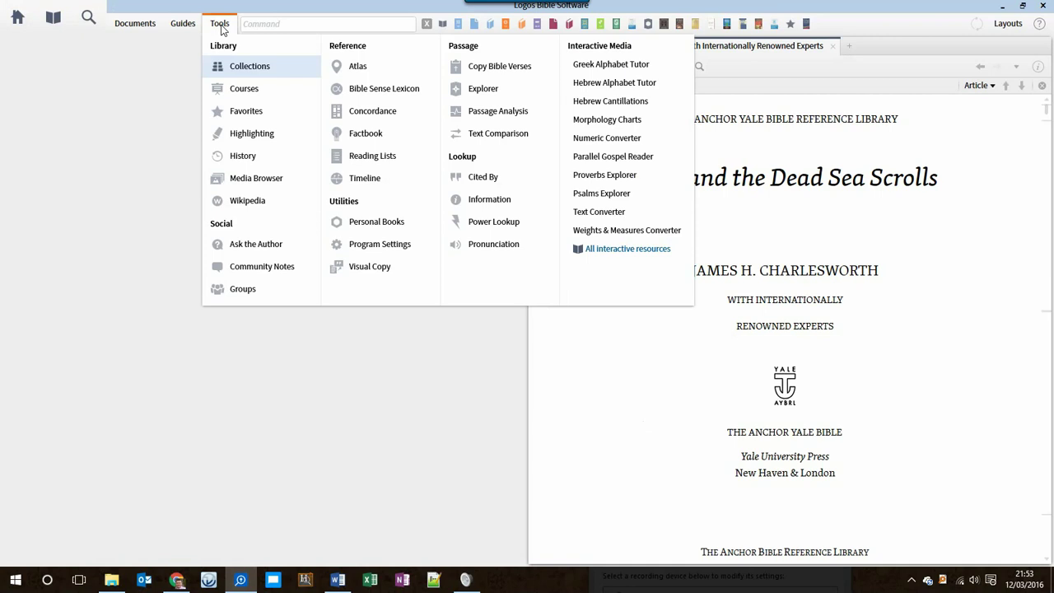
left_click(381, 246)
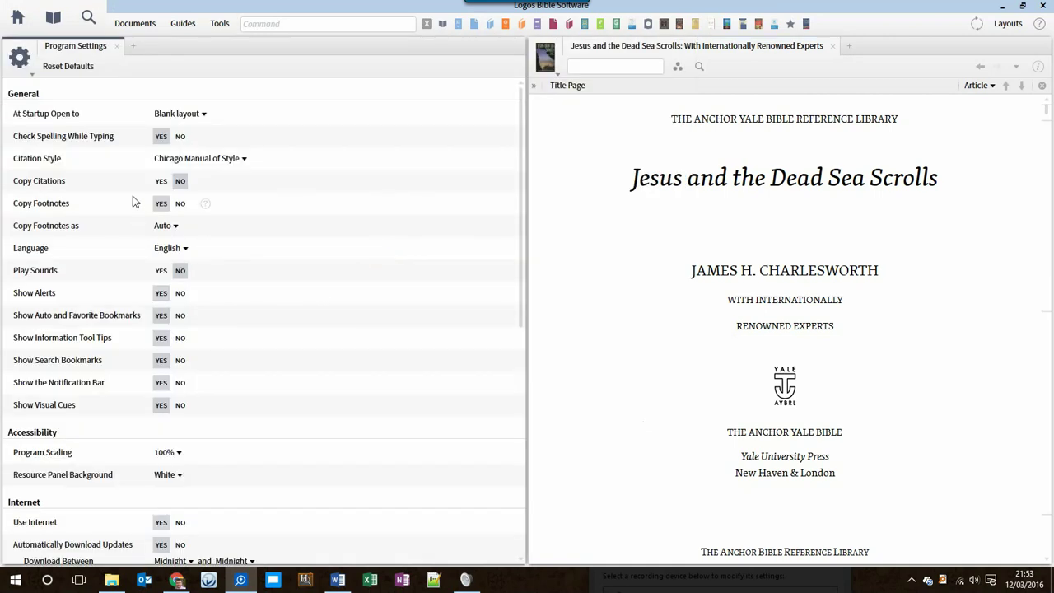
left_click(181, 209)
left_click(177, 211)
left_click(117, 49)
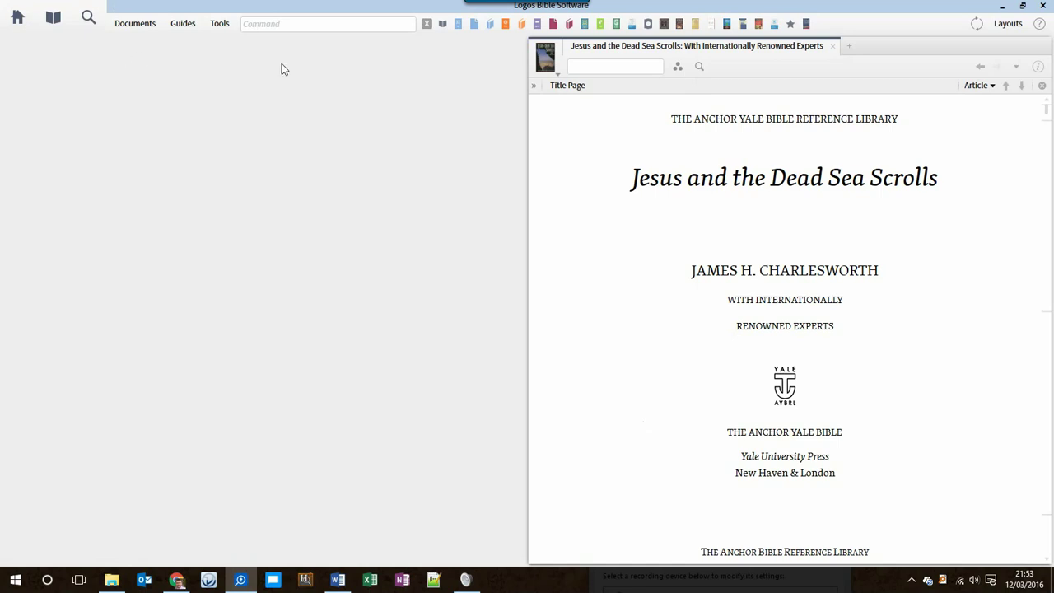
Reduce the book's text size to the small end of the scale and turn off showing footnotes on the page.
left_click(557, 72)
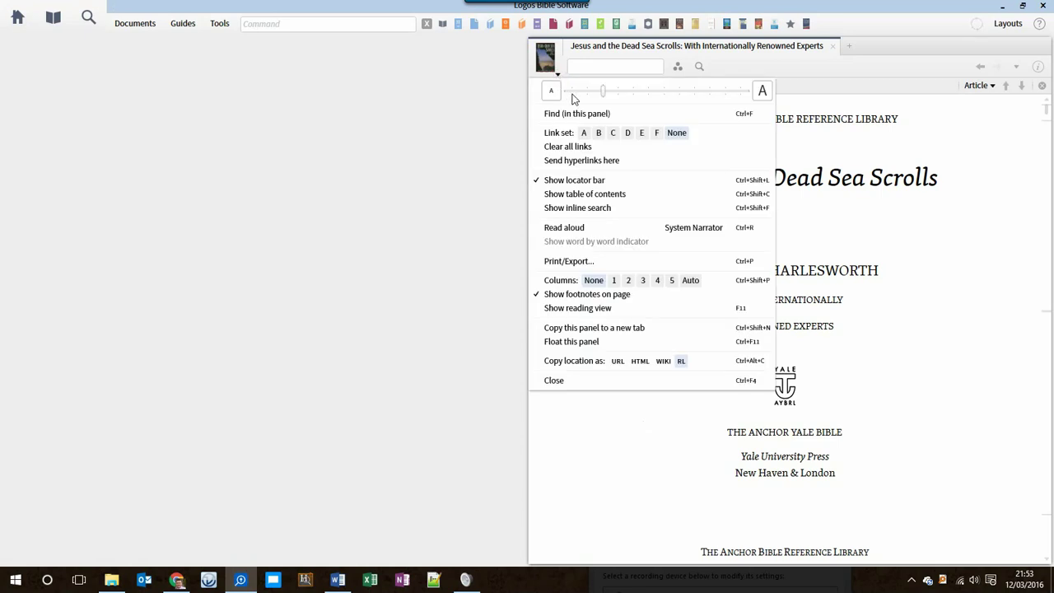
left_click(574, 98)
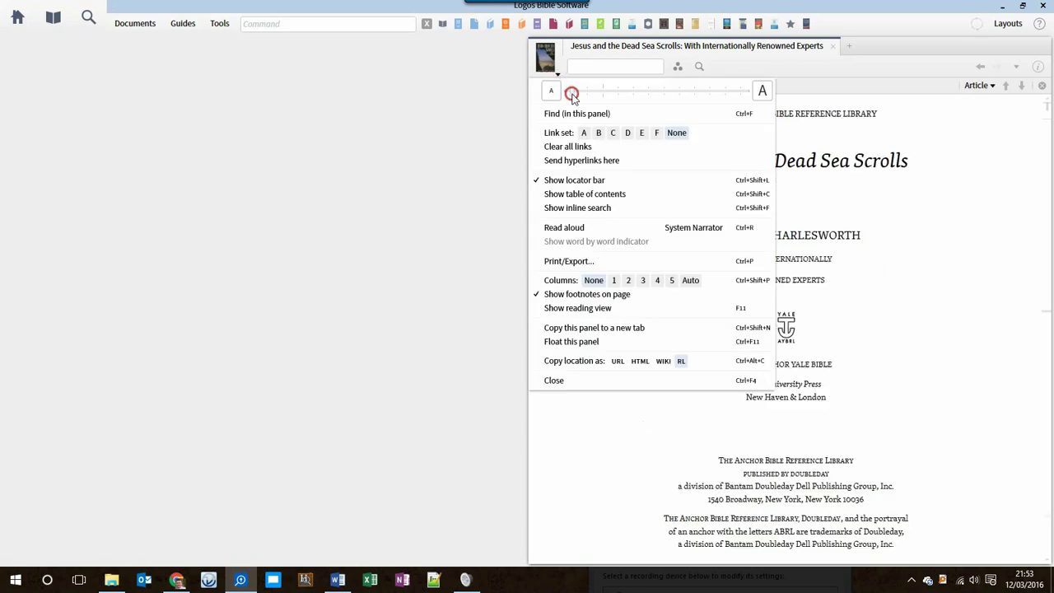
left_click(617, 298)
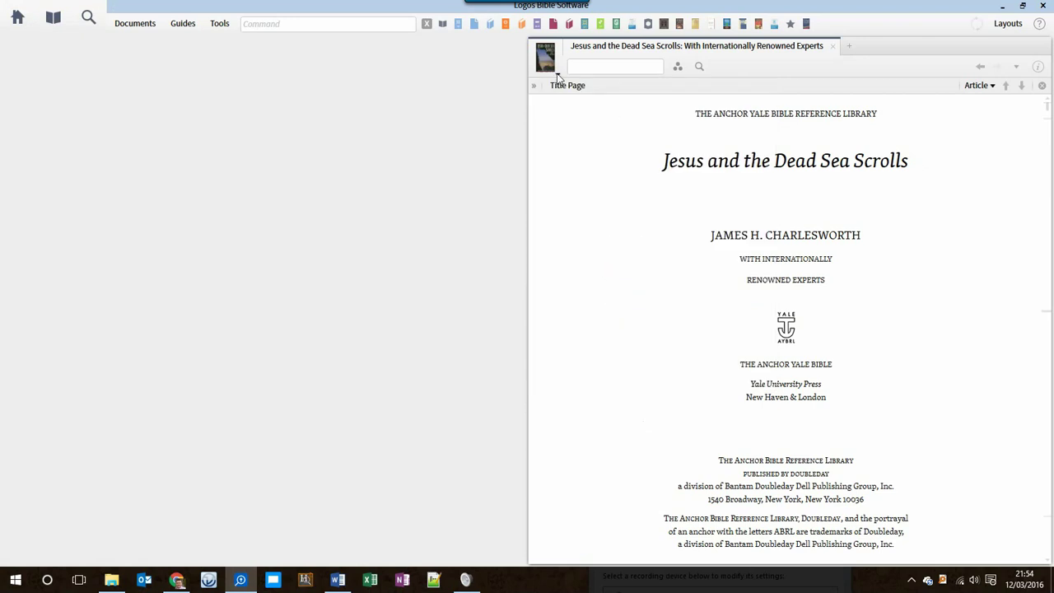
Bring up Print/Export for the book and choose Narrow margins of 12.7 mm.
left_click(558, 75)
left_click(603, 261)
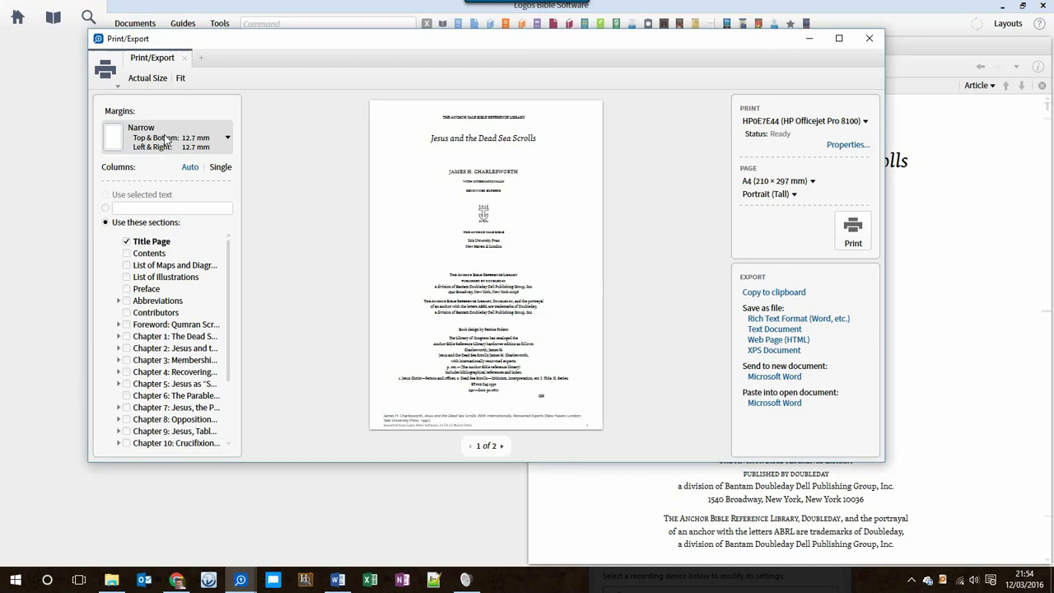
left_click(228, 138)
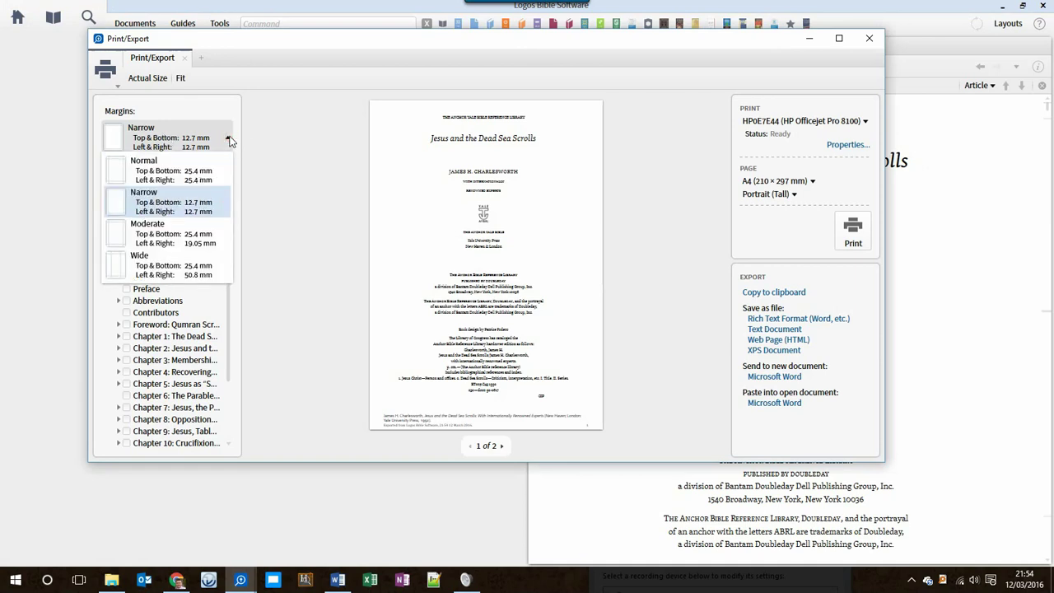
left_click(220, 205)
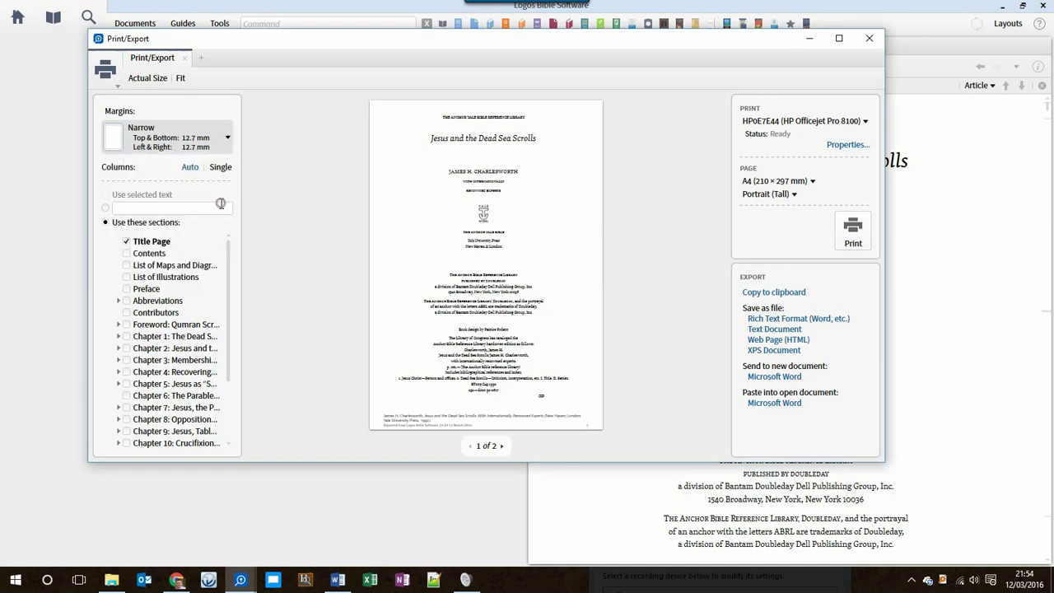
Restrict the export to a page reference instead of sections, entering the range page i-999 to cover the whole book.
left_click(107, 208)
type("page i-")
type("999")
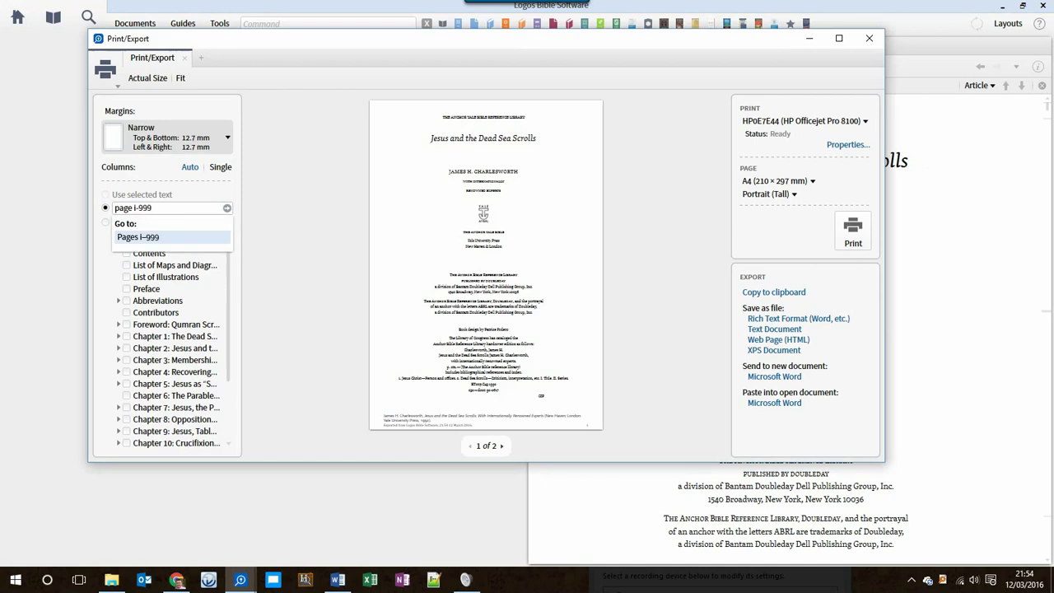
type("9")
key("Return")
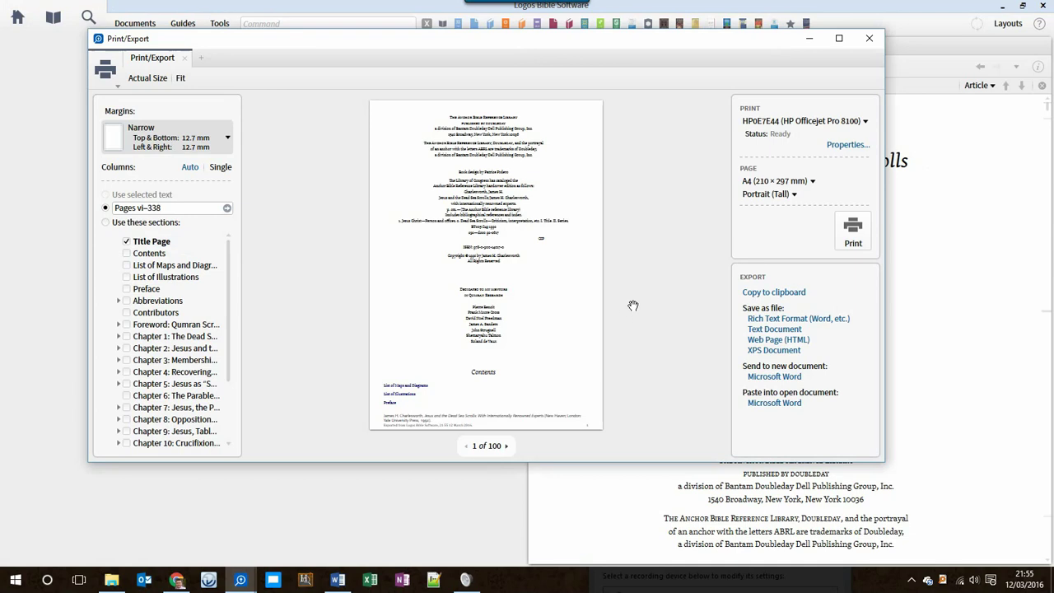
Look through the paper sizes offered for the HP Officejet Pro 8100 printer.
left_click(813, 183)
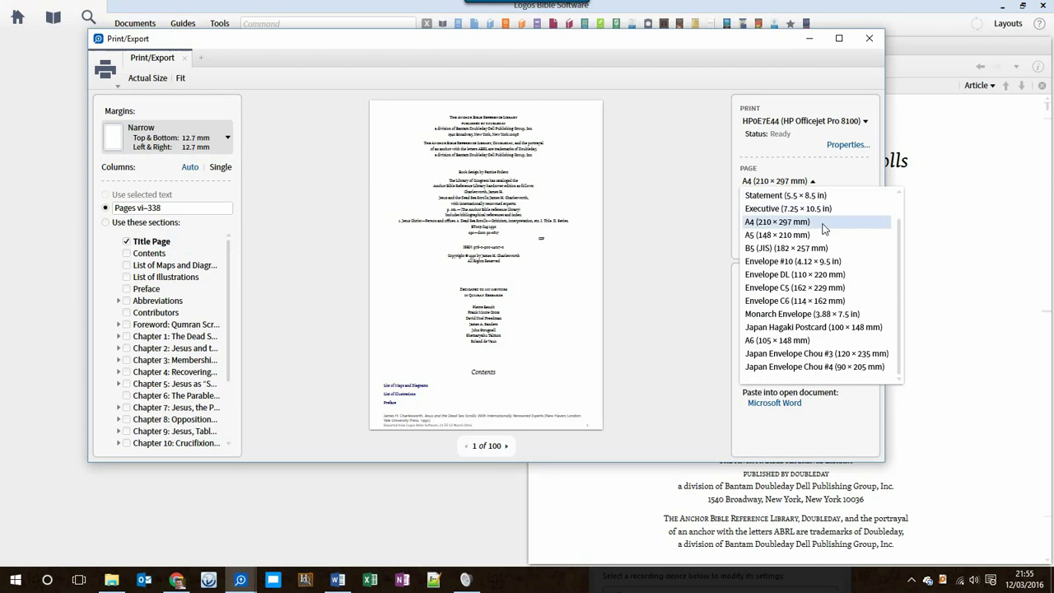
left_click_drag(897, 237, 904, 220)
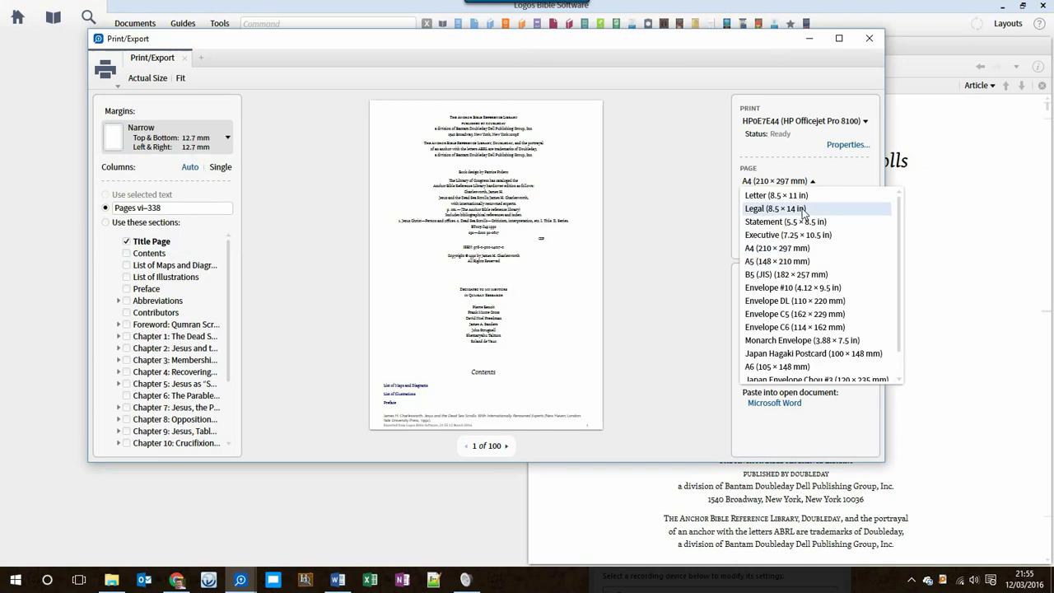
left_click(719, 149)
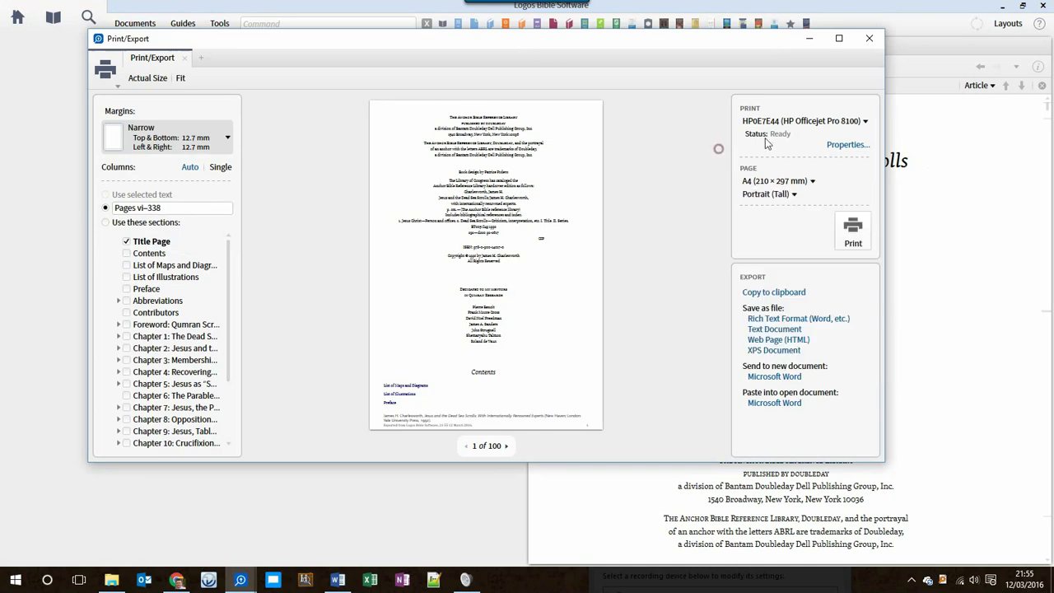
Choose Send to Kindle as the printer and set the paper size to A2 (420 × 594 mm).
left_click(826, 122)
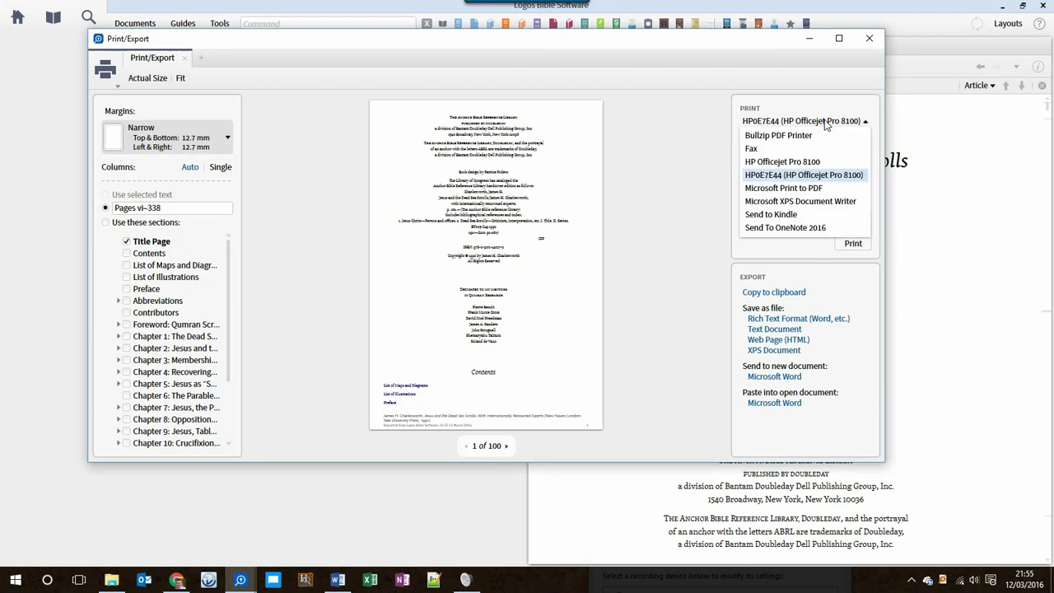
left_click(807, 215)
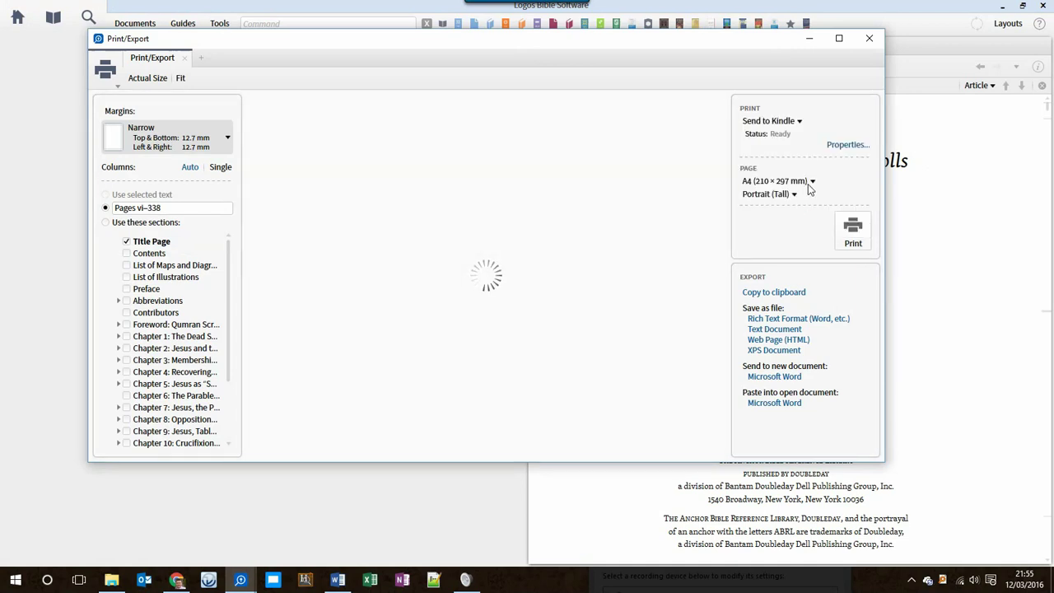
left_click(812, 183)
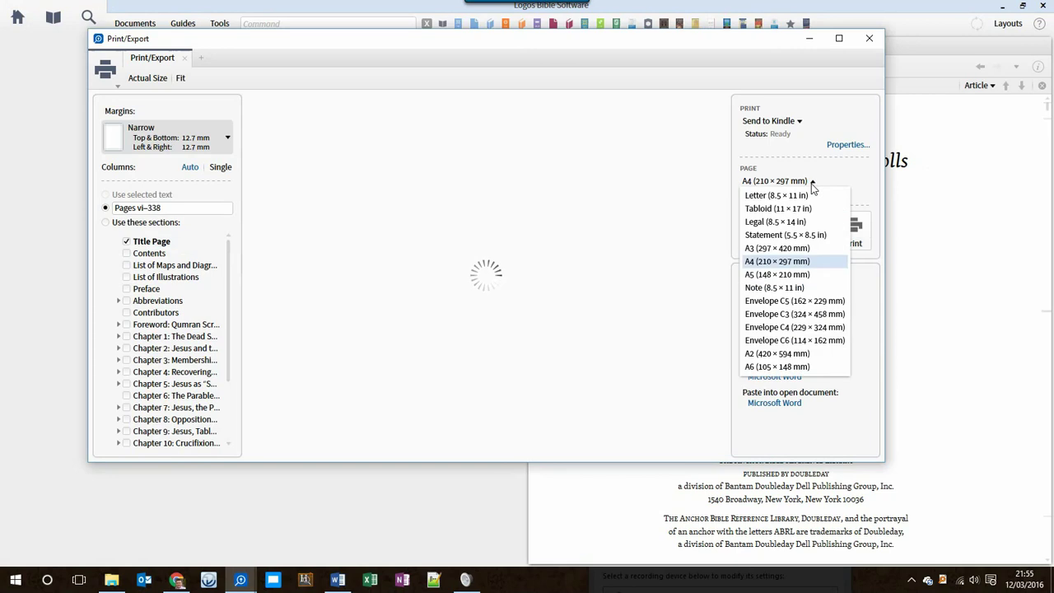
left_click(763, 354)
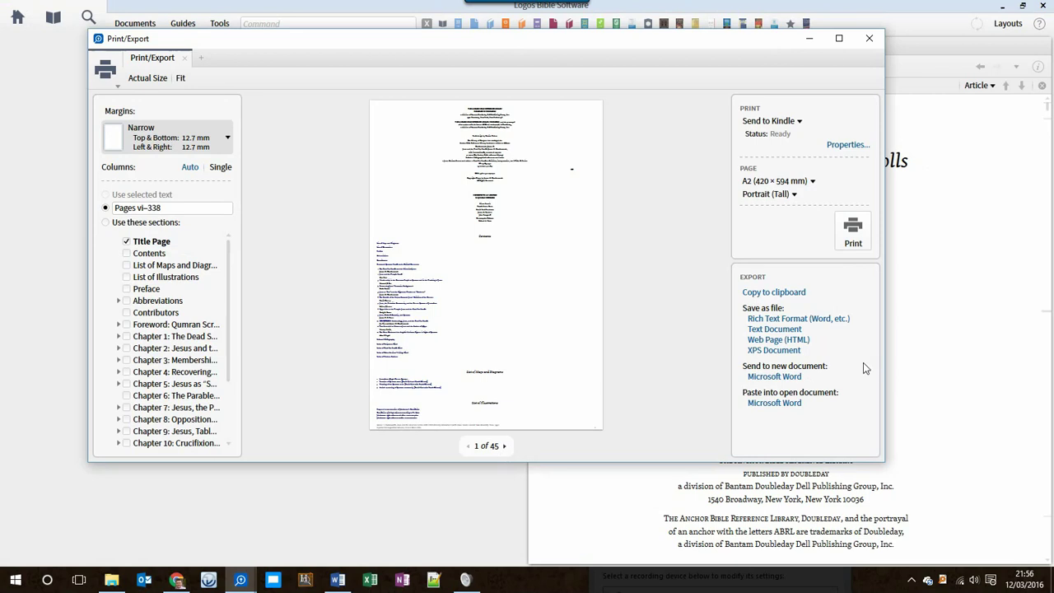
Send the selected pages to a new Microsoft Word document and switch to Word to look over its opening pages.
left_click(796, 377)
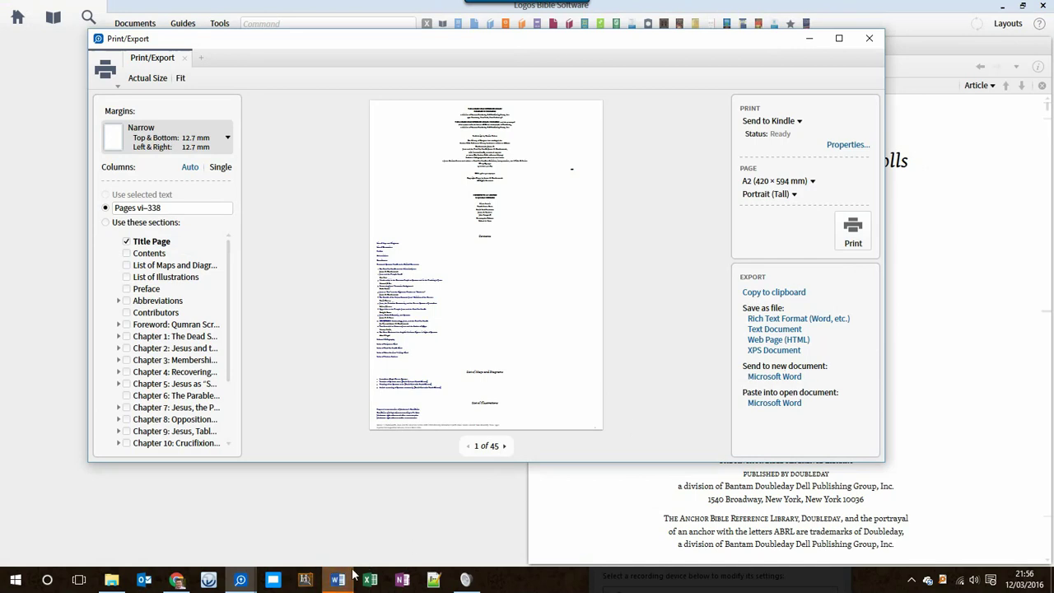
mouse_move(346, 581)
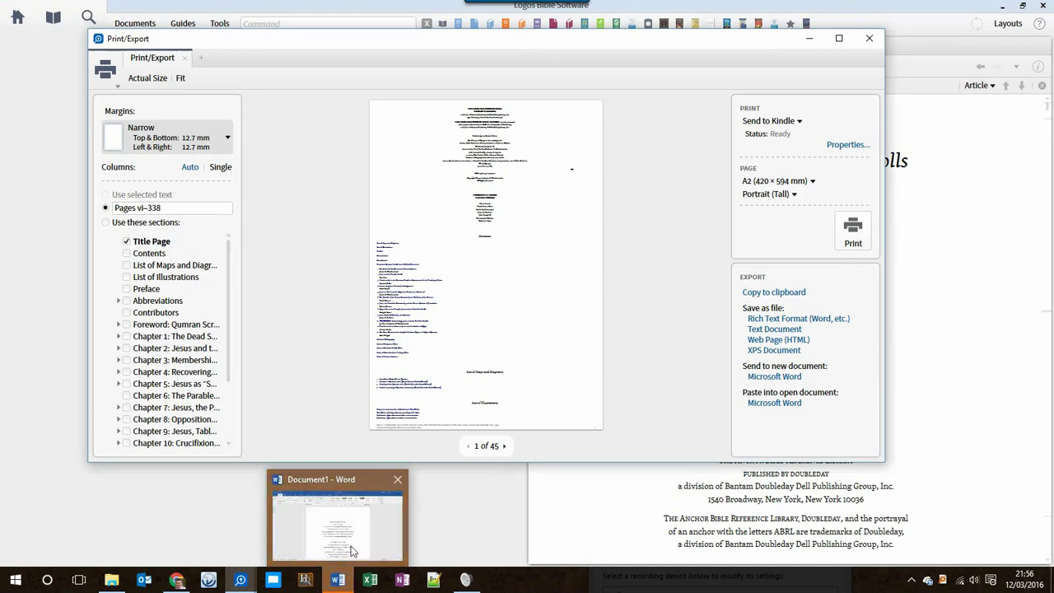
left_click(352, 548)
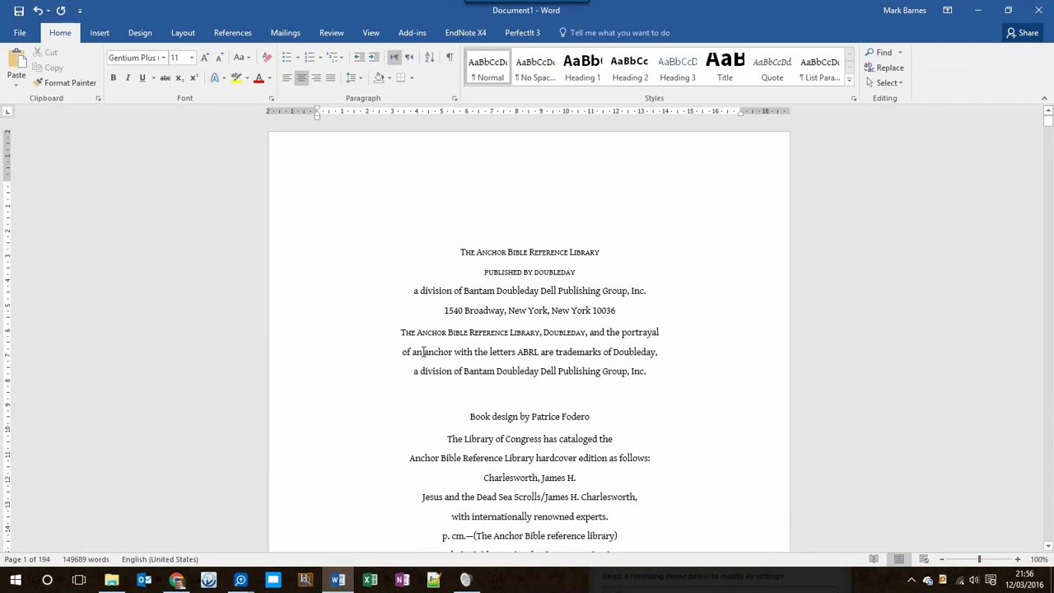
scroll(519, 326, "down", 12)
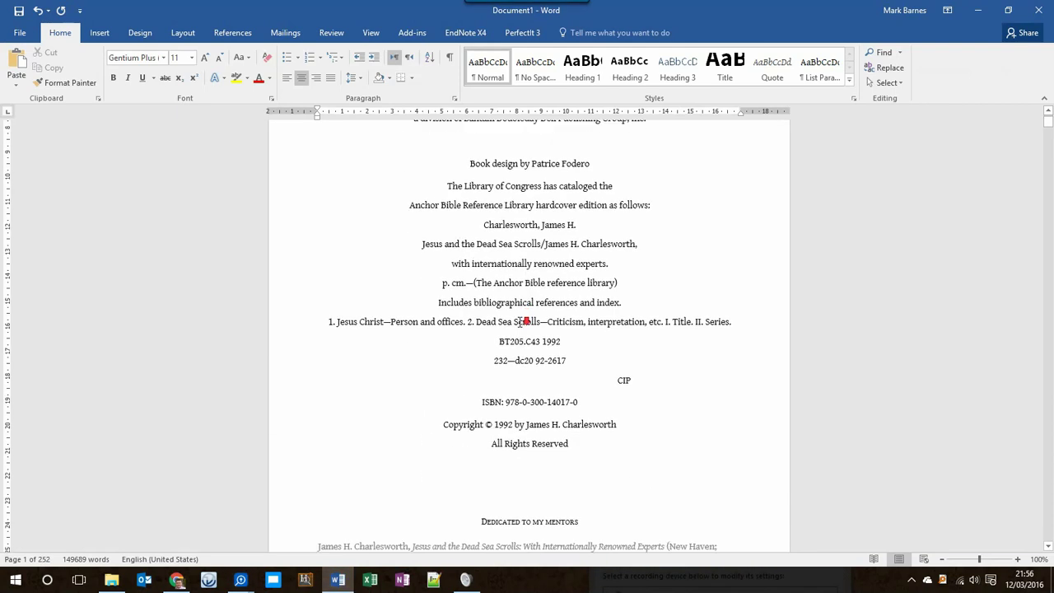
scroll(519, 321, "down", 20)
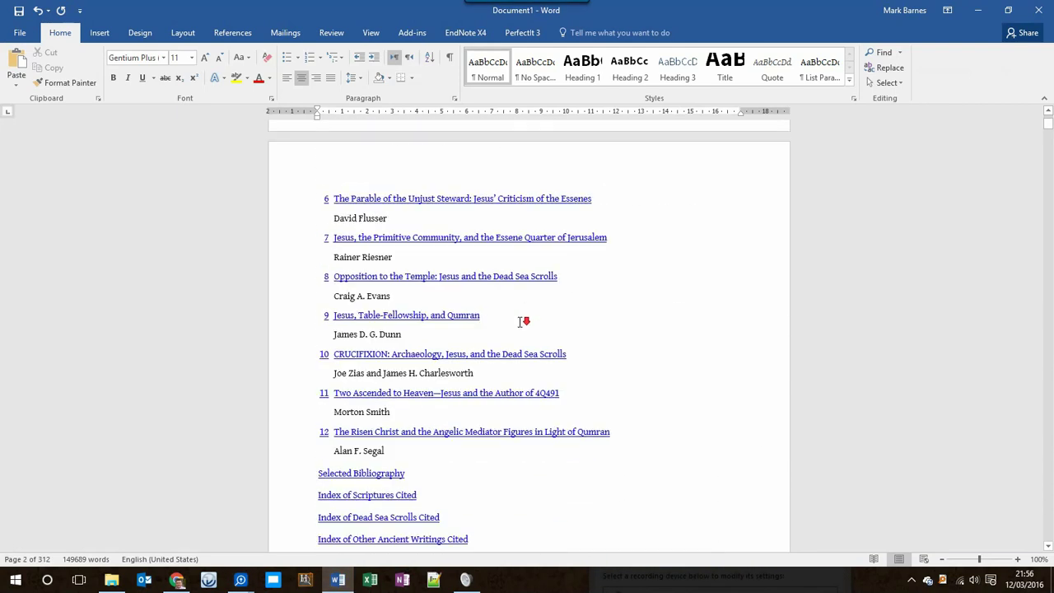
scroll(518, 321, "down", 8)
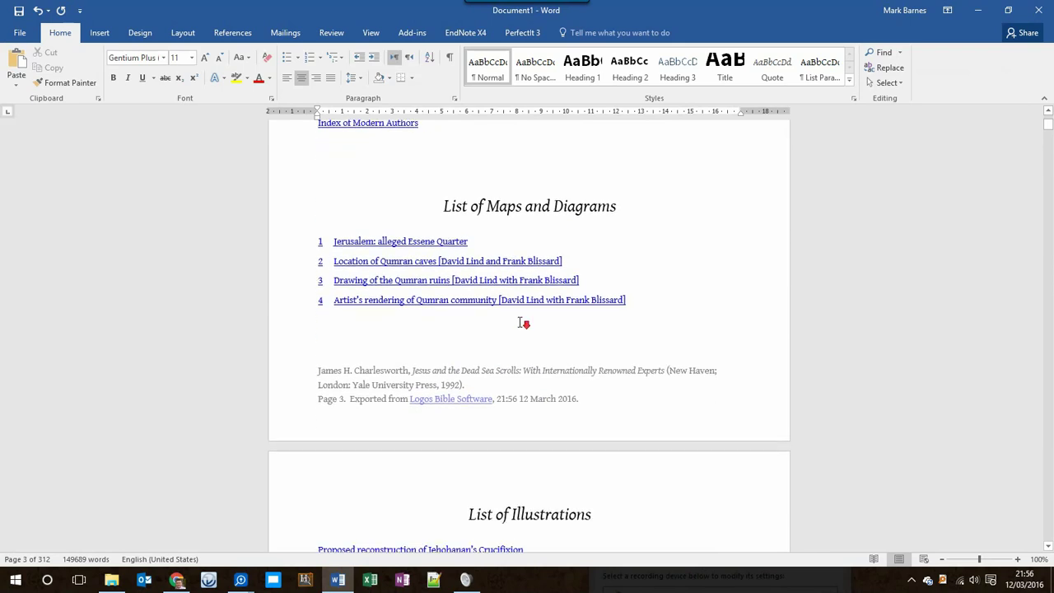
scroll(525, 324, "up", 20)
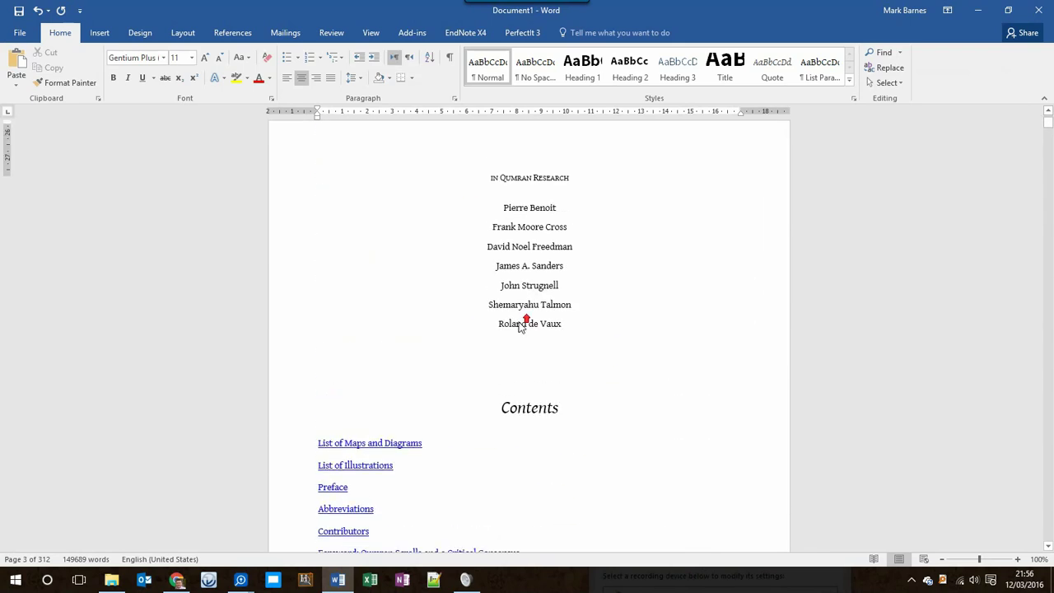
scroll(519, 322, "up", 6)
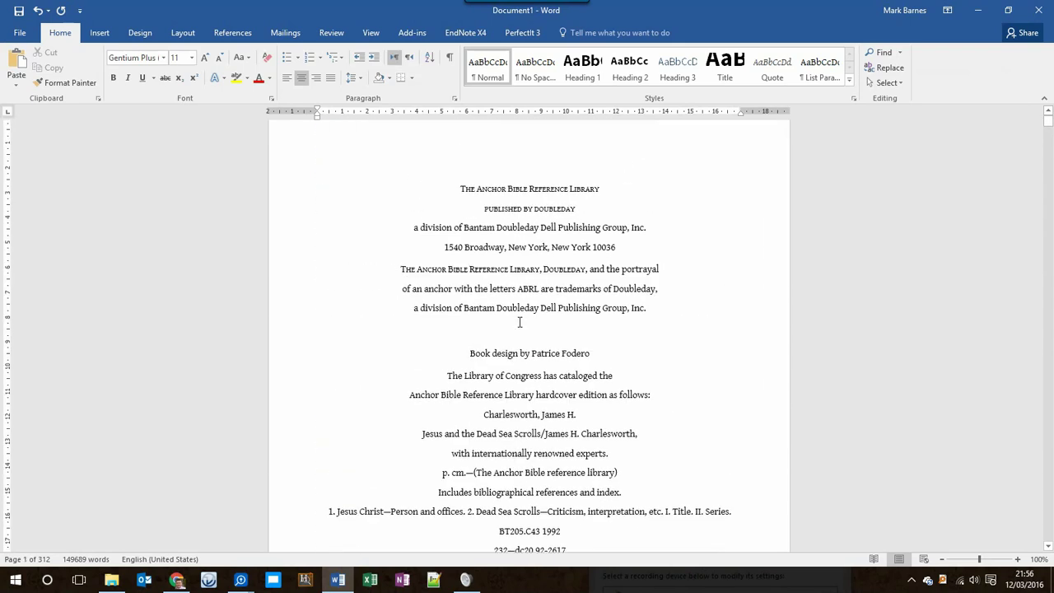
Show the Navigation pane beside the Word document and return to the document text.
left_click(371, 33)
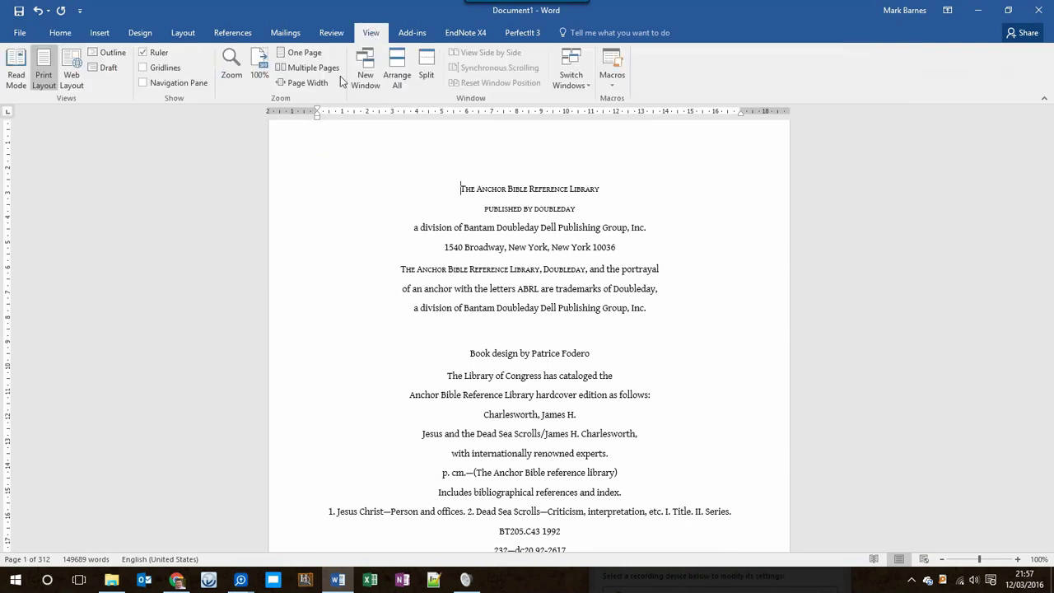
left_click(162, 83)
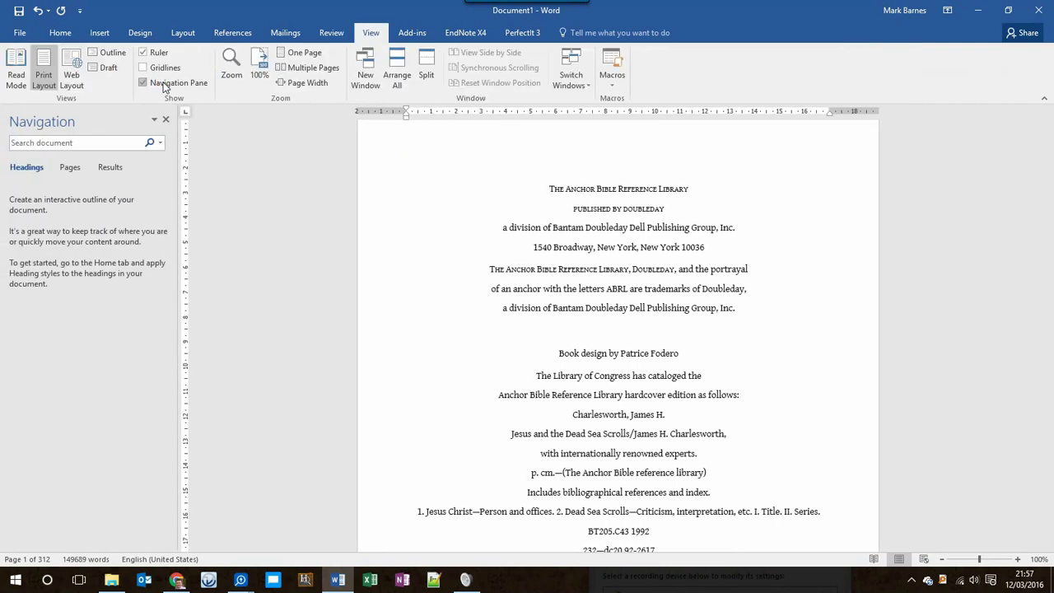
left_click(634, 272)
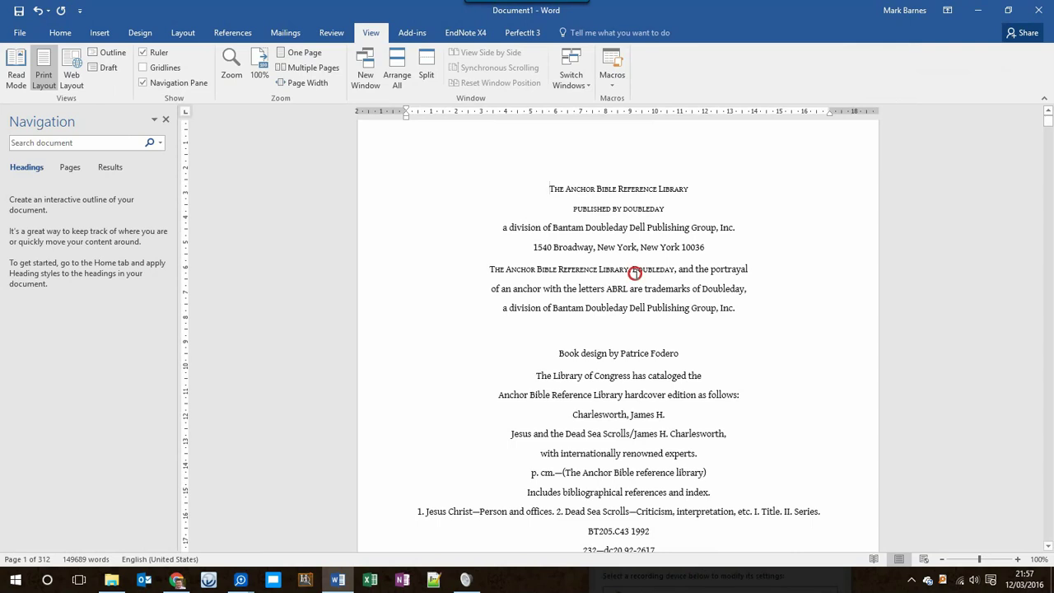
Delete all the text in the page footer, including the book citation and the export line.
scroll(634, 276, "down", 12)
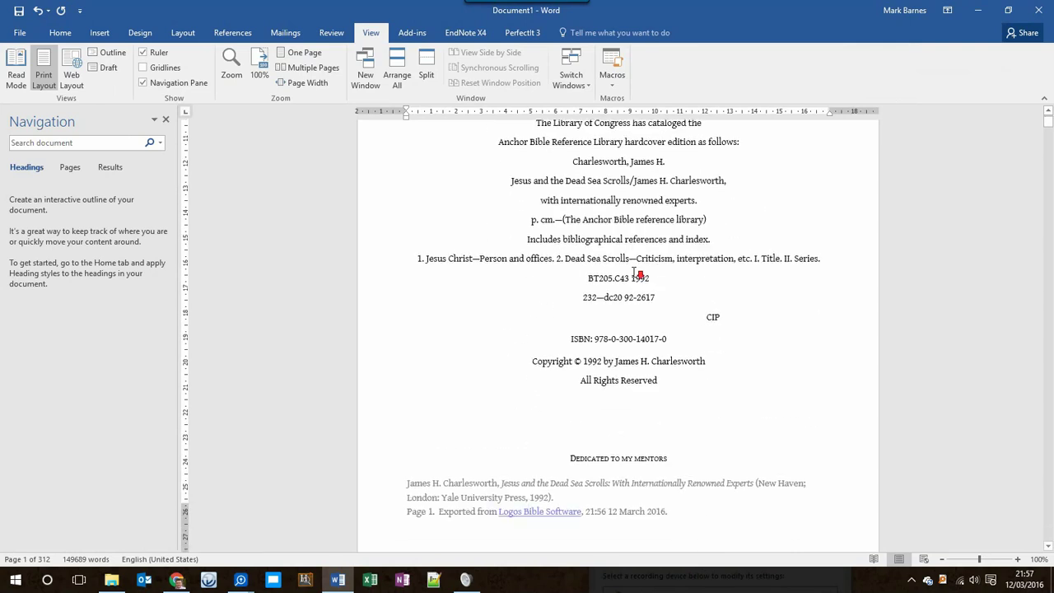
double_click(634, 278)
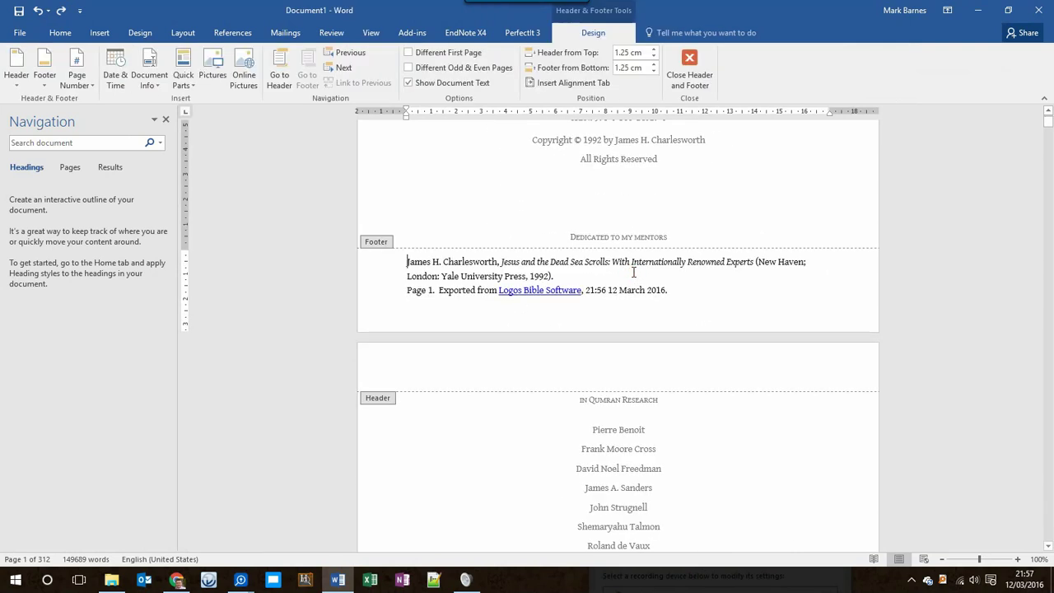
key("ctrl+a")
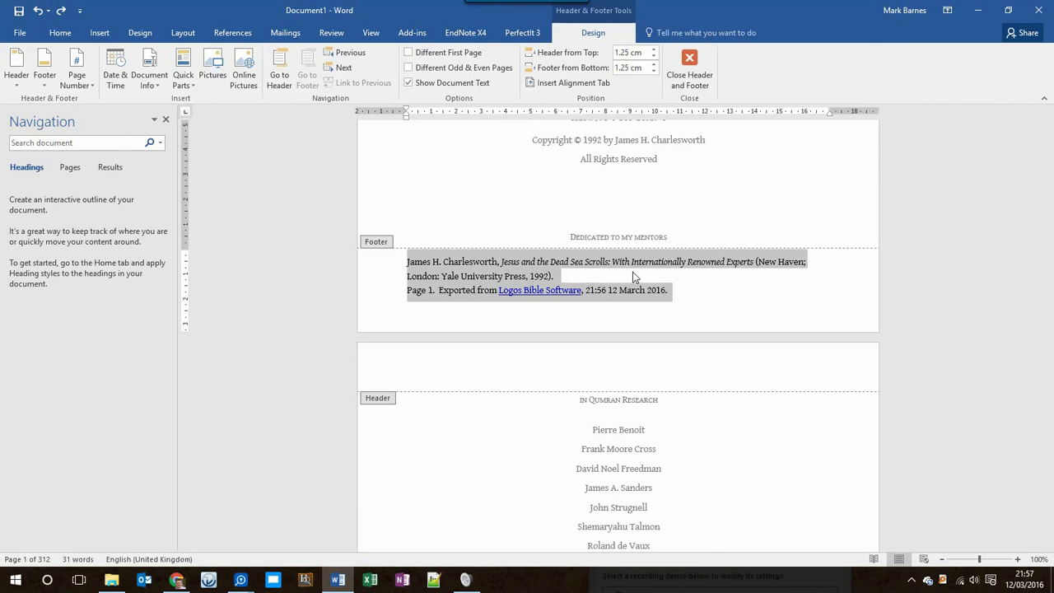
key("Delete")
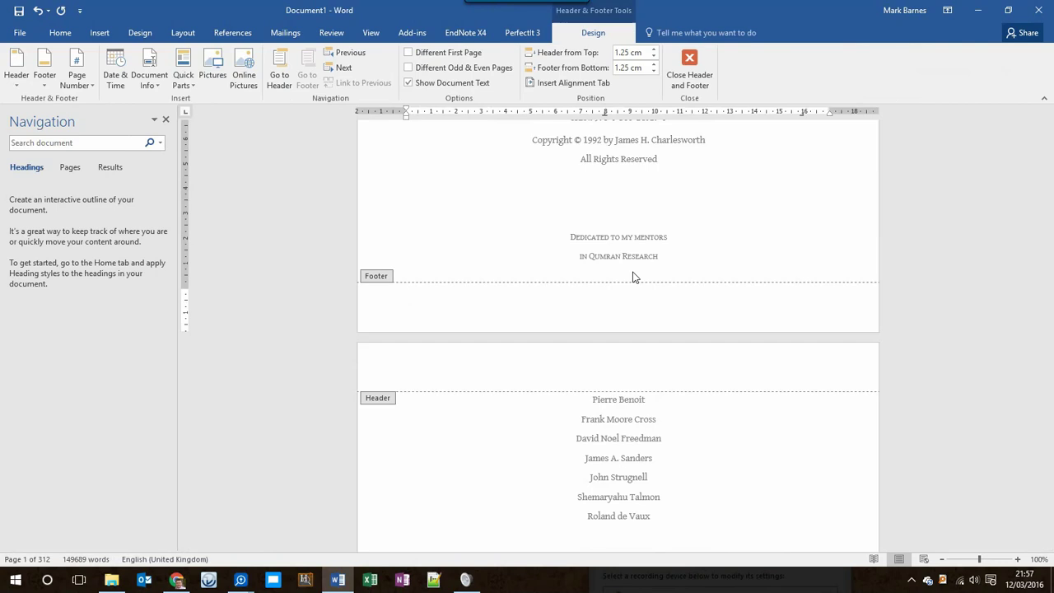
Leave the footer, select the whole document from the Contents page, and convert its hyperlinks to plain text.
left_click(700, 73)
scroll(603, 250, "down", 12)
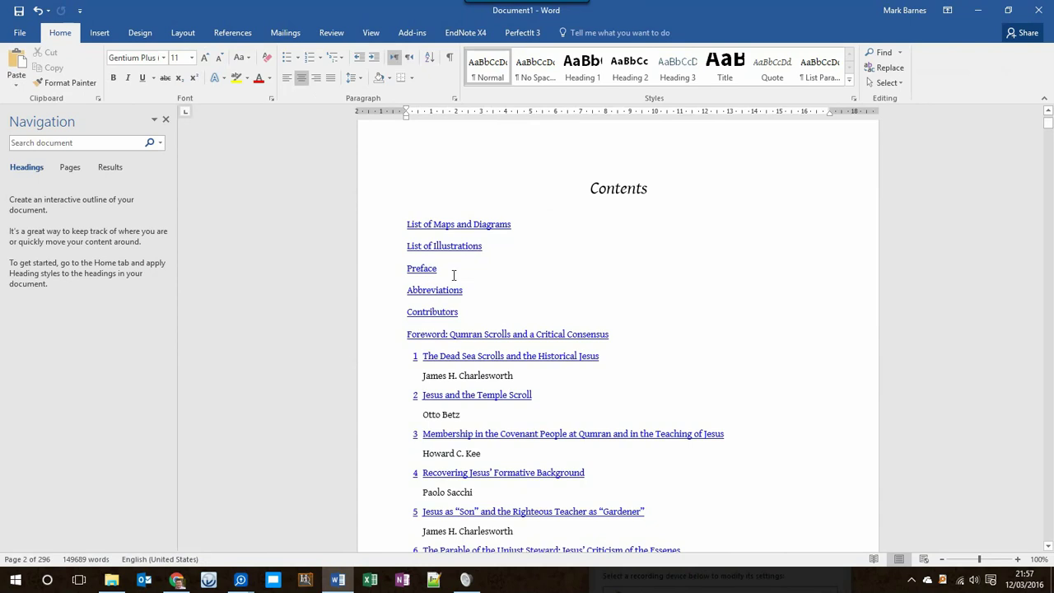
left_click(486, 239)
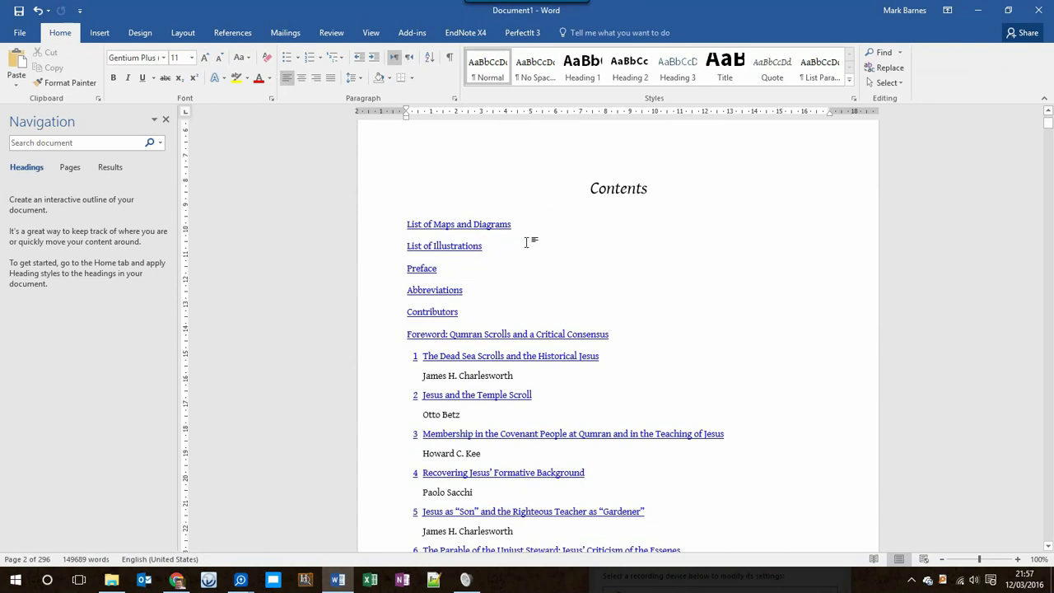
key("ctrl+a")
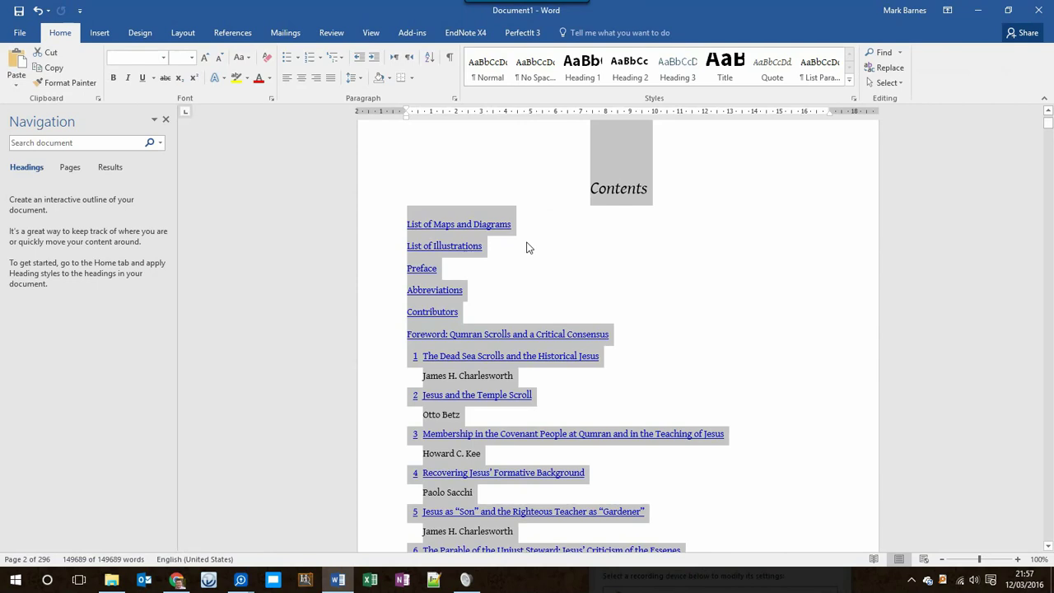
left_click(526, 242)
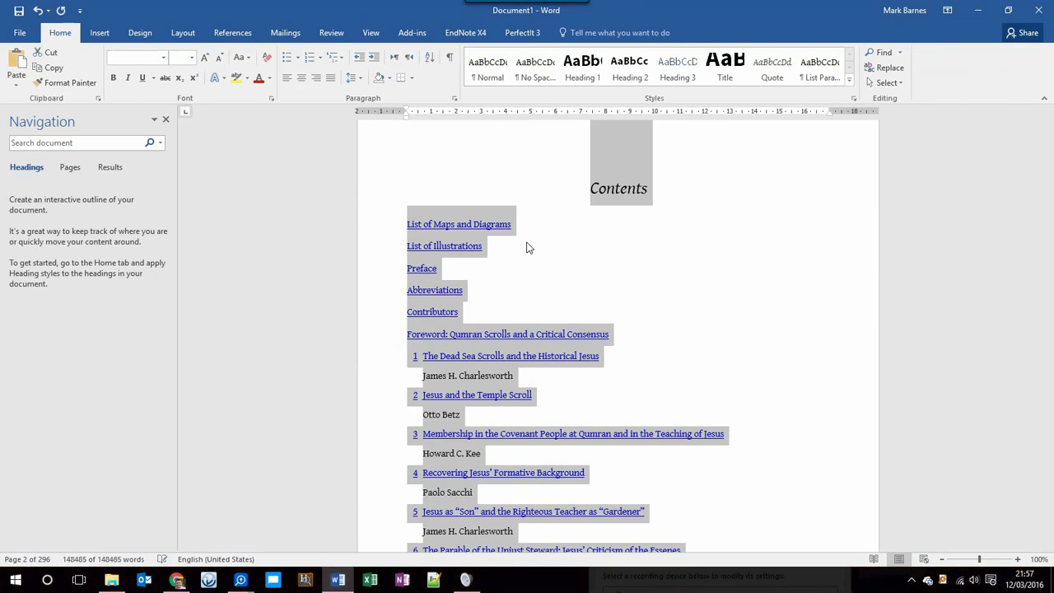
Select all text formatted like the blue Contents entries, set its font colour to Automatic and remove the underline.
left_click(527, 245)
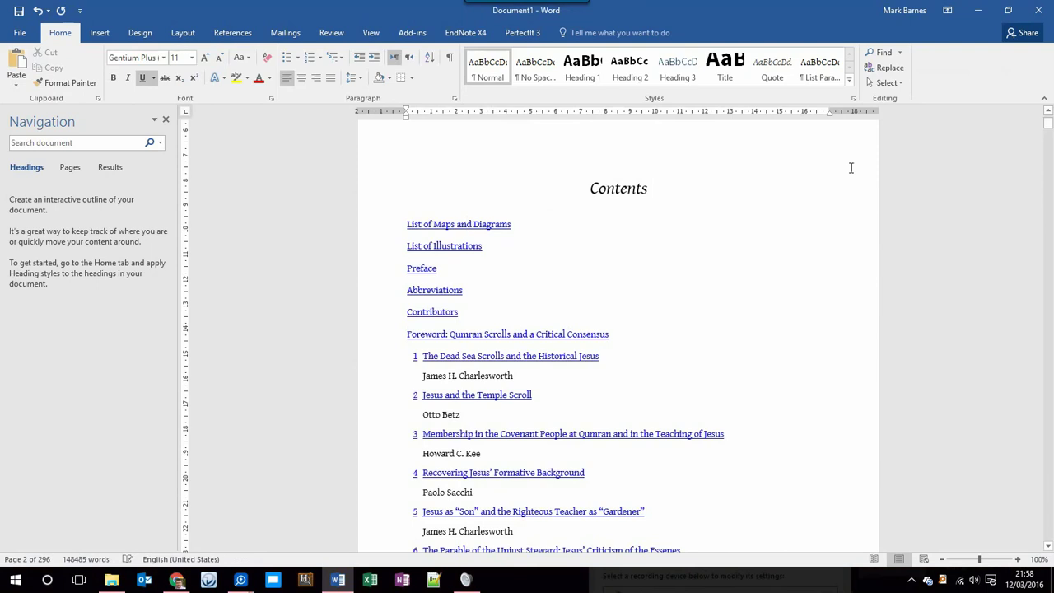
left_click(901, 84)
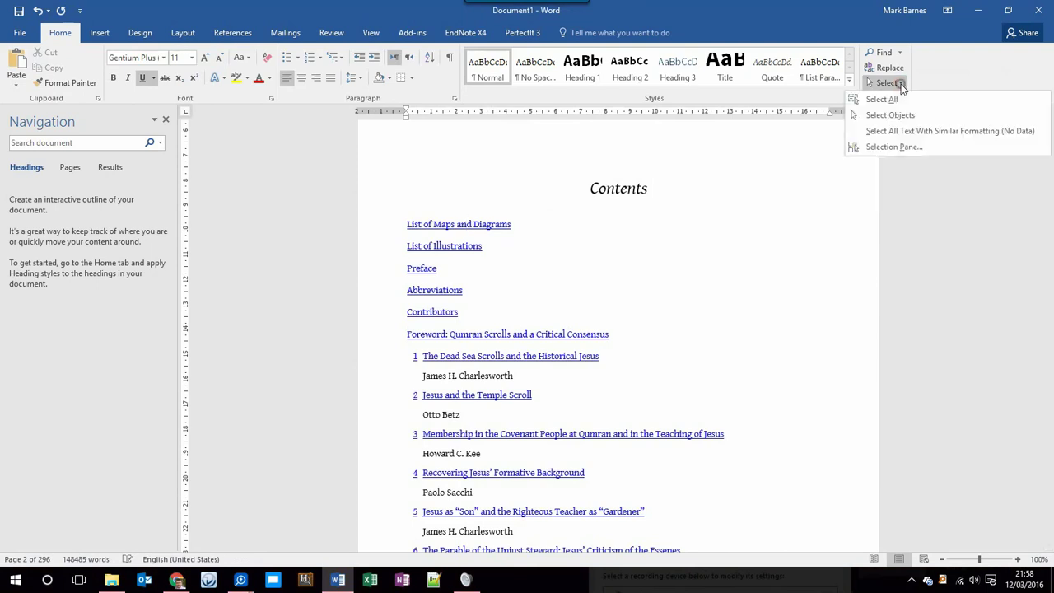
left_click(912, 132)
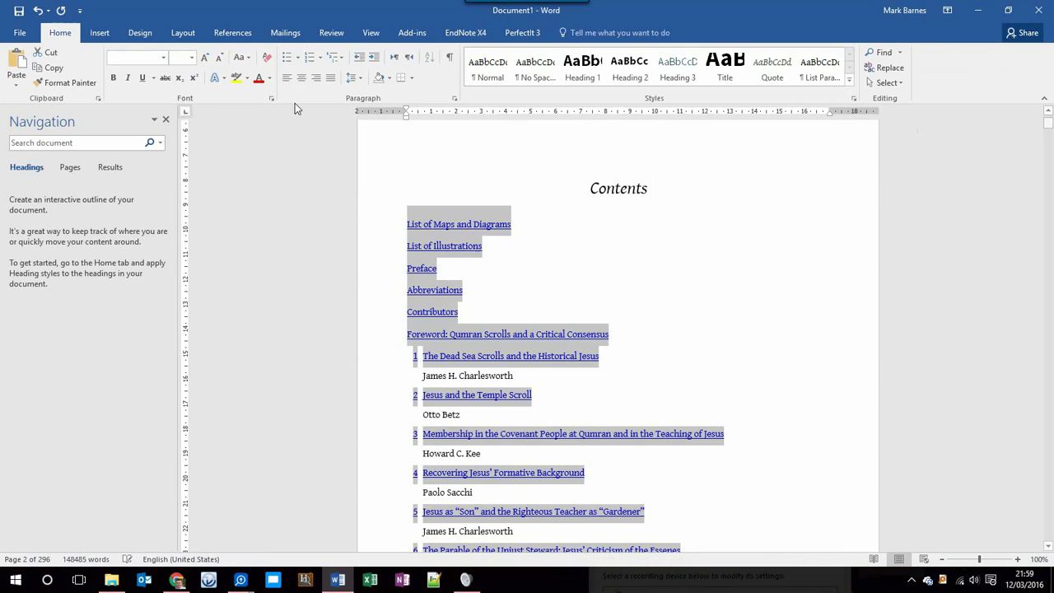
left_click(270, 80)
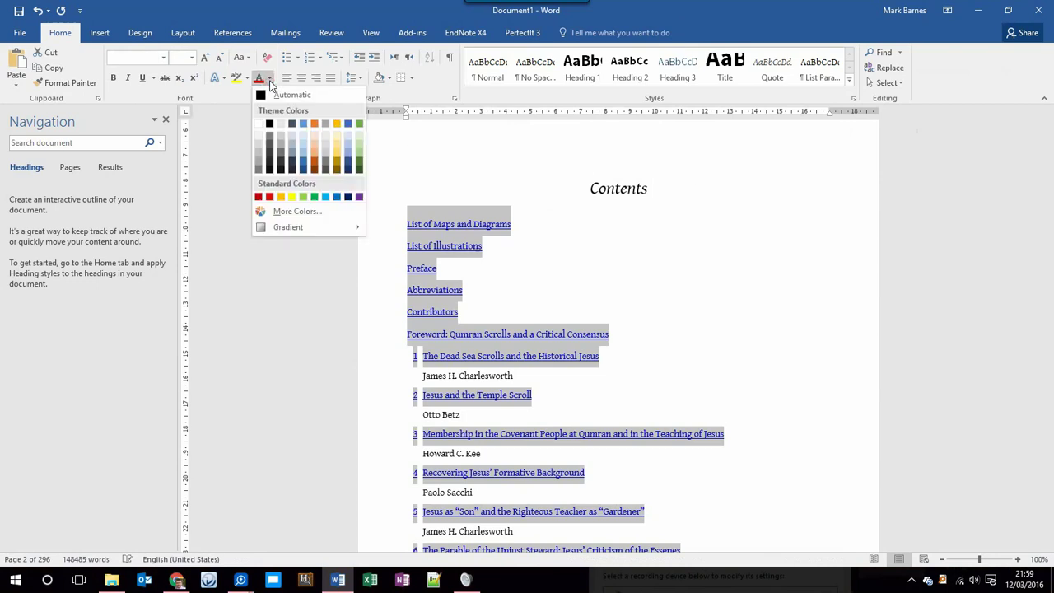
left_click(274, 95)
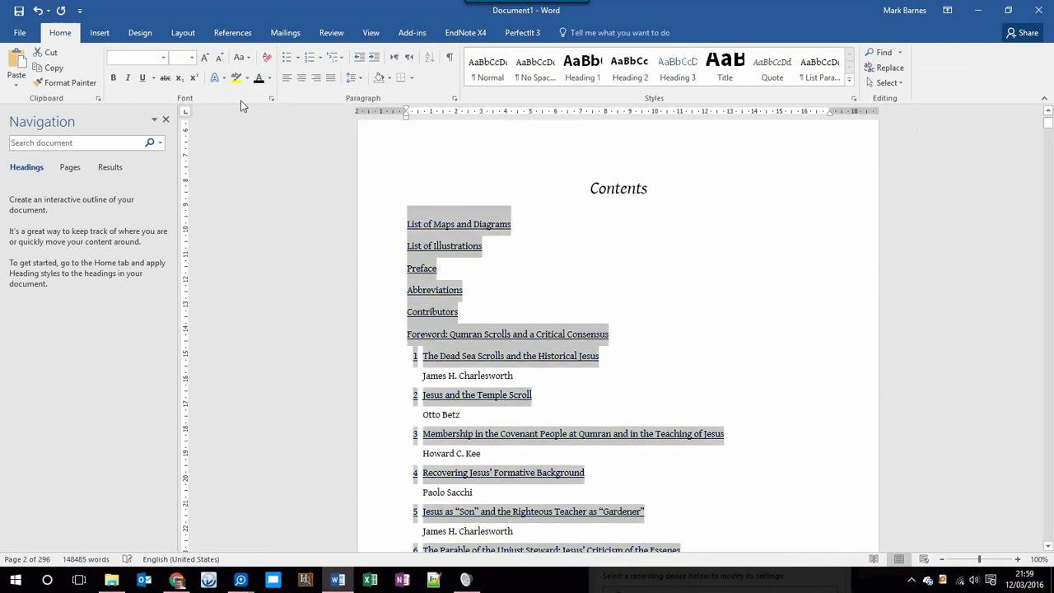
left_click(143, 80)
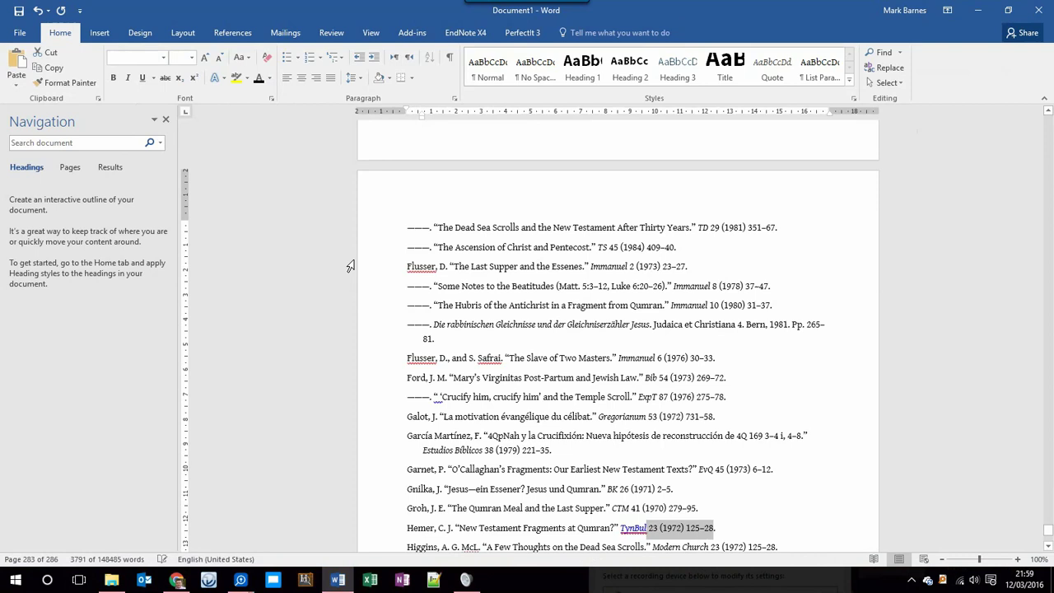
Select all text formatted like the blue italic "TynBul" in the bibliography, set its font colour to black and remove the underline.
scroll(659, 416, "down", 2)
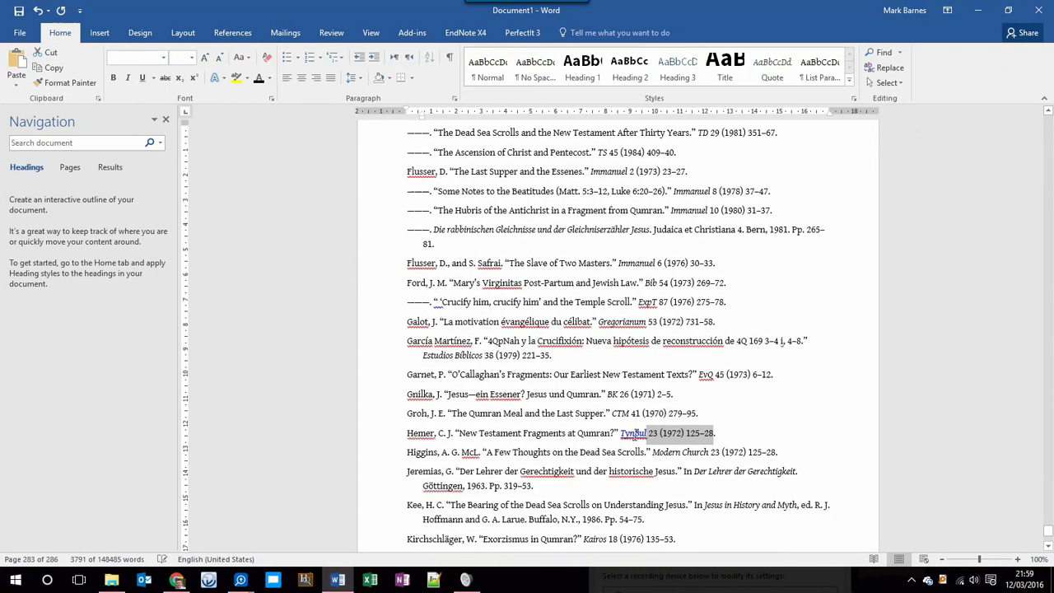
left_click(635, 432)
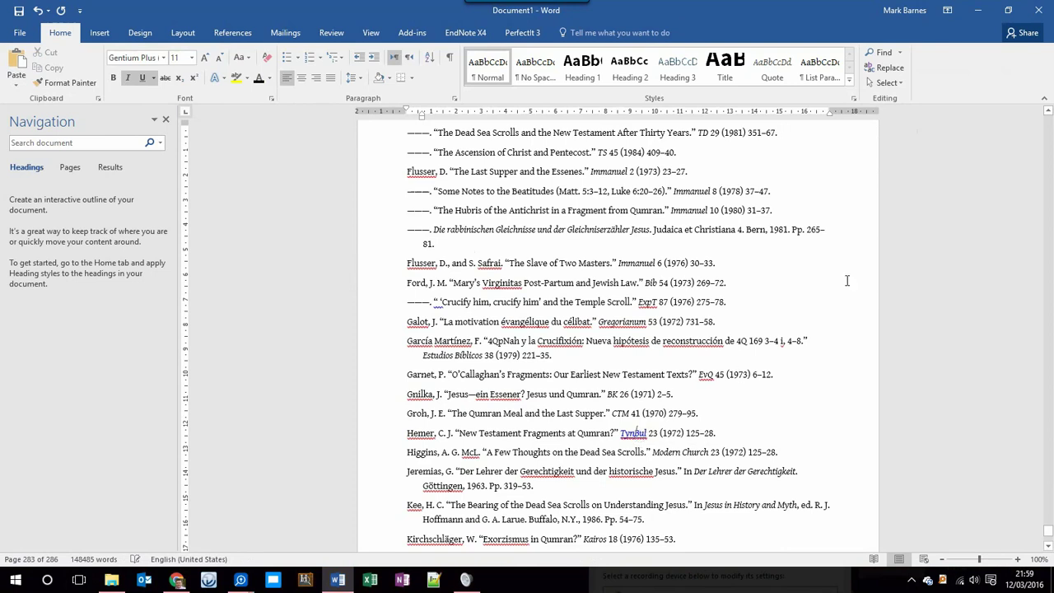
left_click(887, 83)
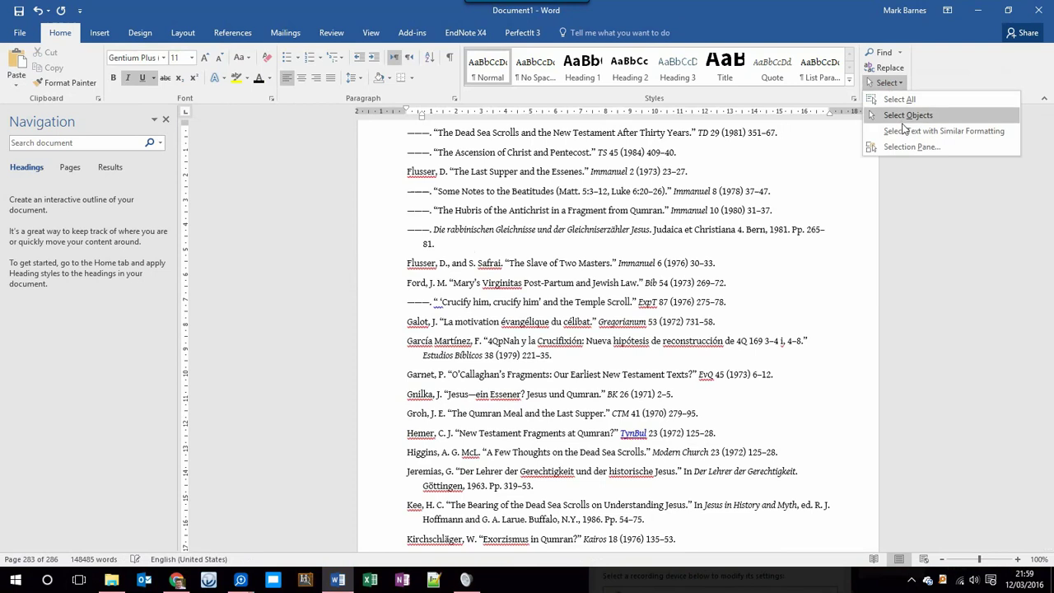
left_click(906, 117)
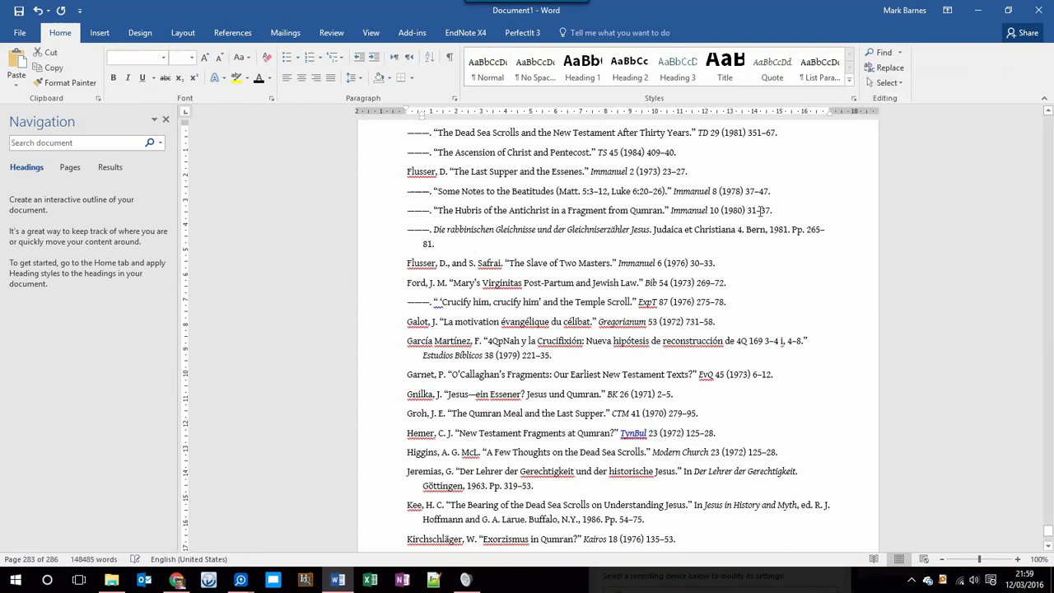
left_click(259, 82)
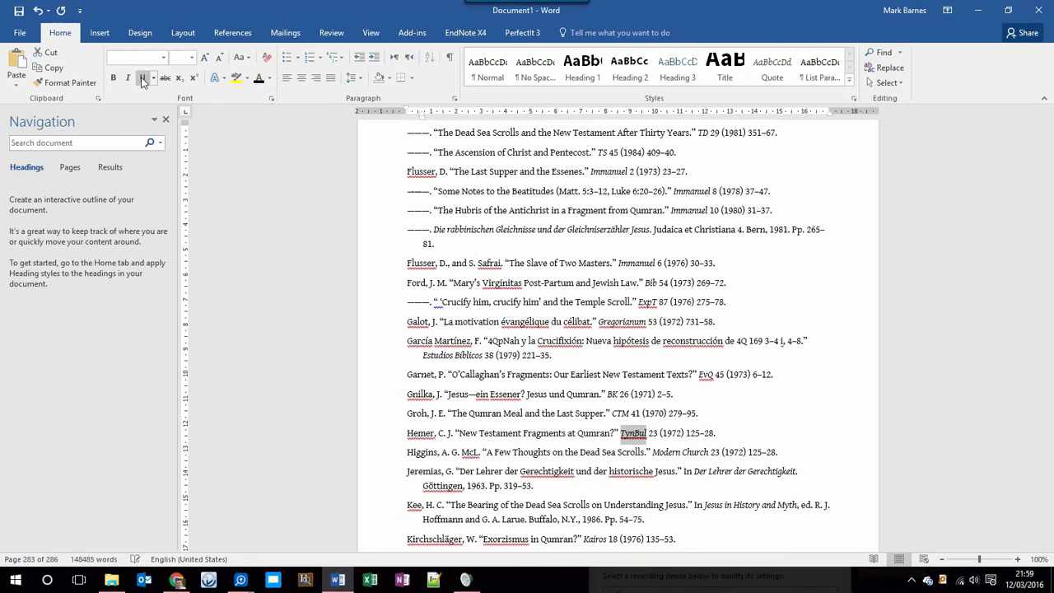
left_click(582, 434)
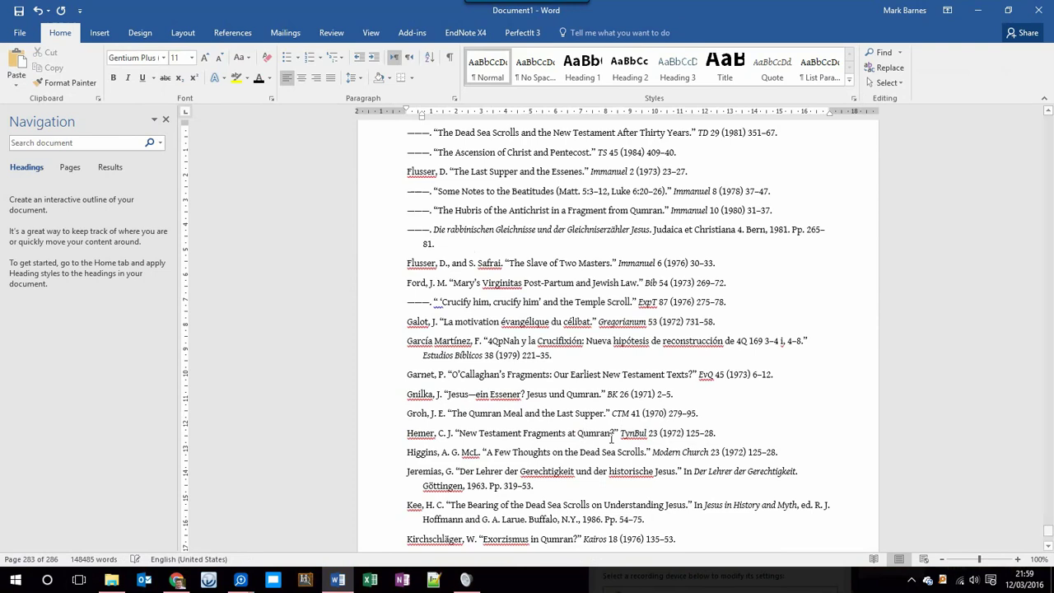
Return to the start of the document and look through the front matter, Contents, Abbreviations and Contributors up to the Foreword.
key("ctrl+Home")
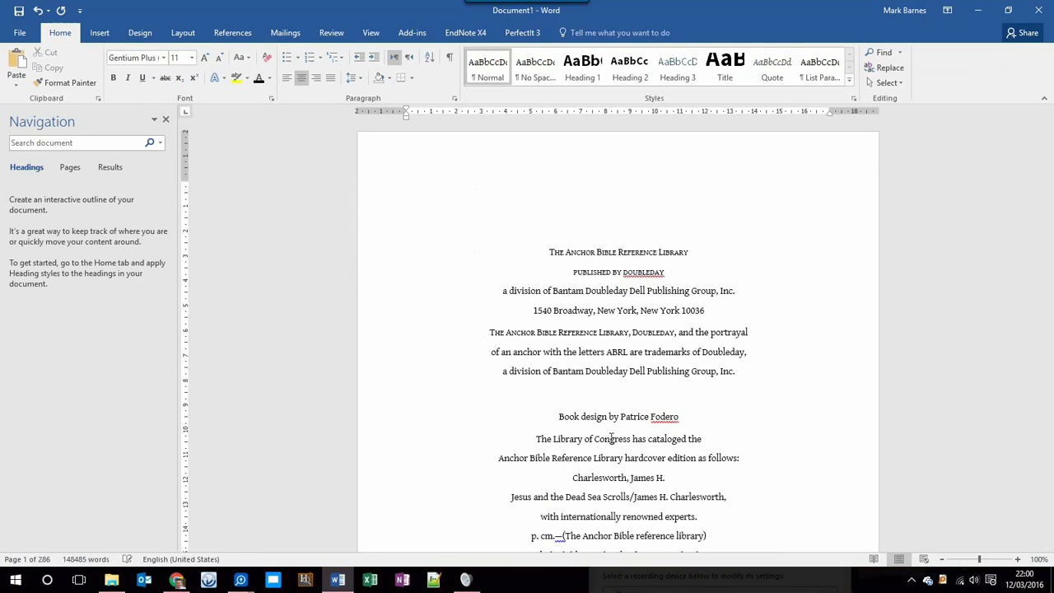
scroll(610, 438, "down", 20)
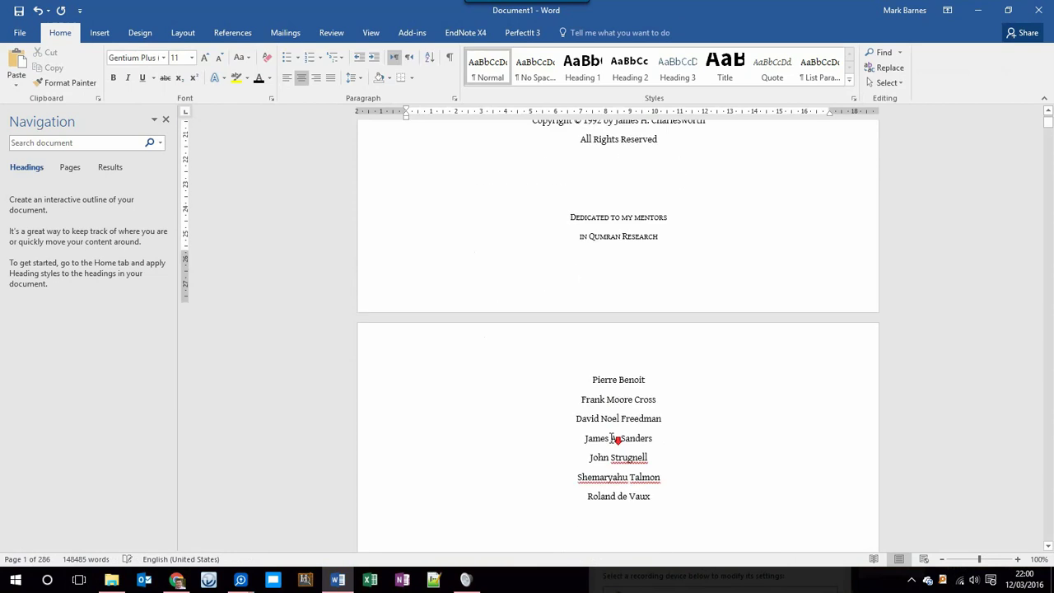
scroll(614, 438, "down", 15)
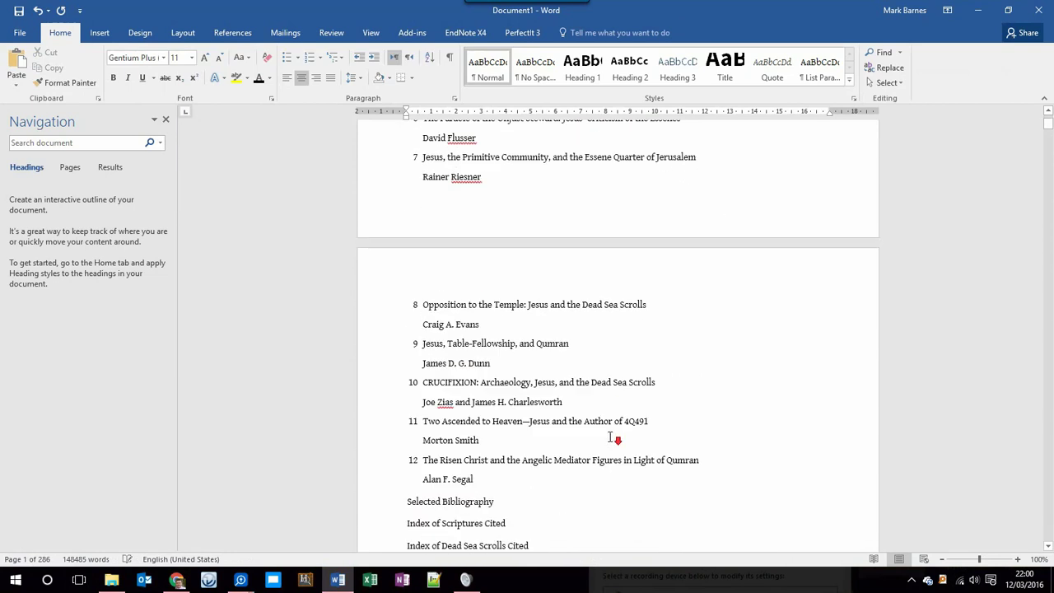
scroll(614, 438, "down", 15)
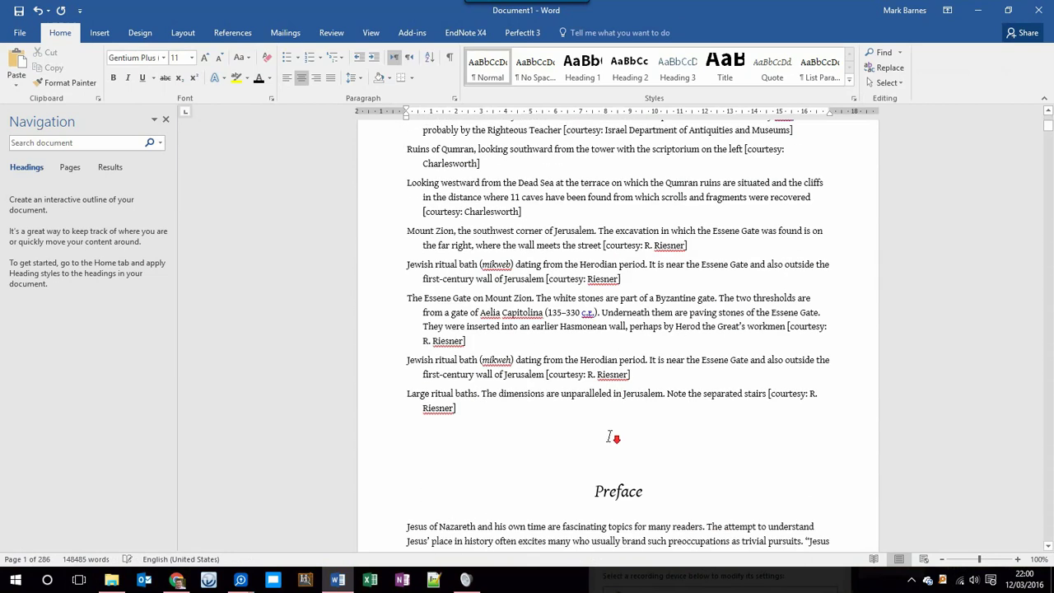
scroll(614, 437, "down", 15)
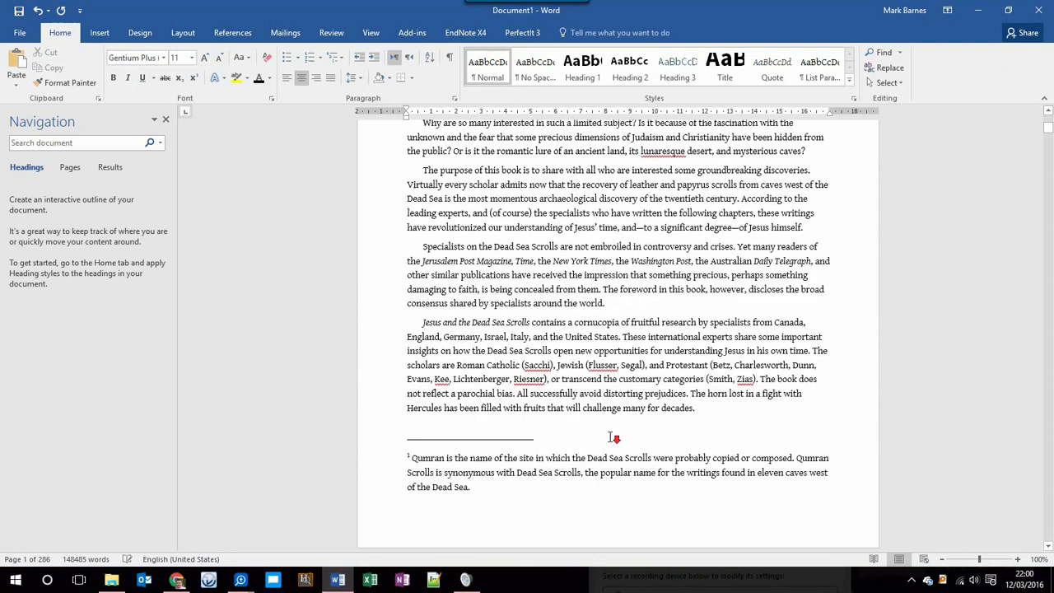
scroll(614, 436, "down", 15)
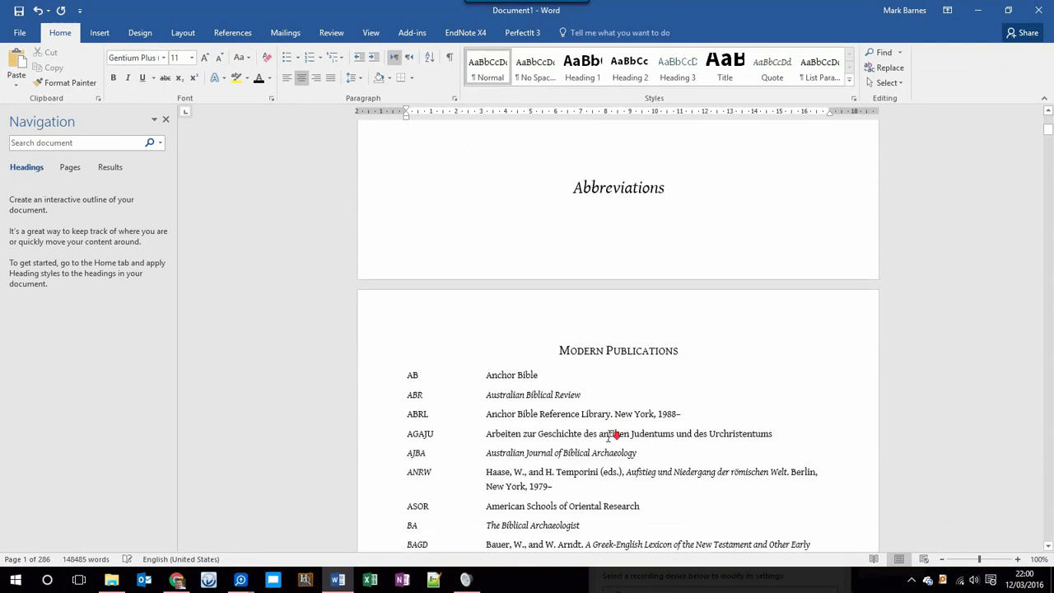
scroll(610, 436, "down", 20)
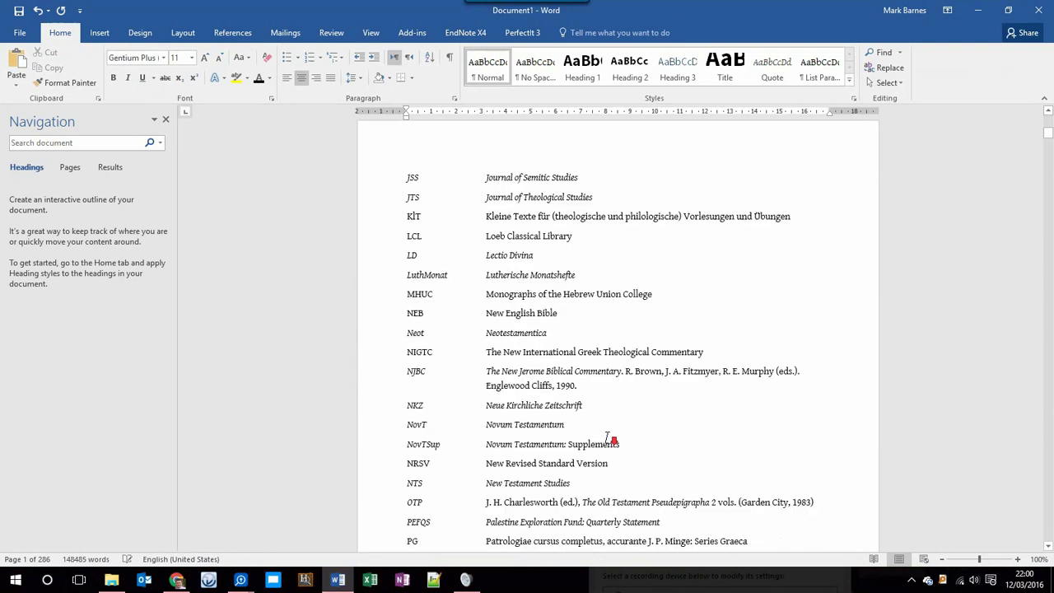
scroll(610, 437, "down", 20)
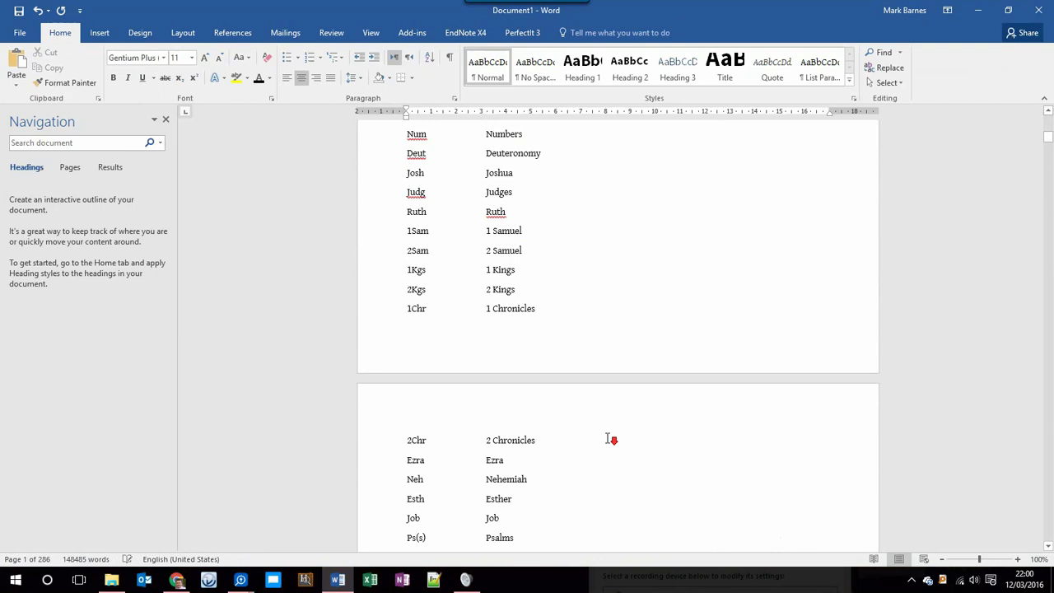
scroll(610, 439, "down", 20)
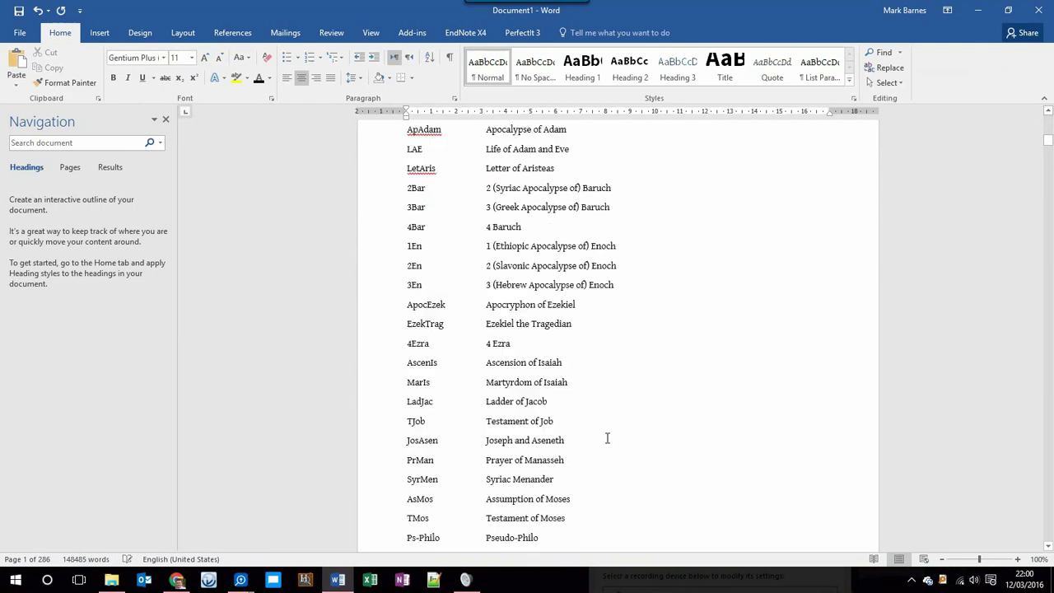
scroll(611, 437, "down", 20)
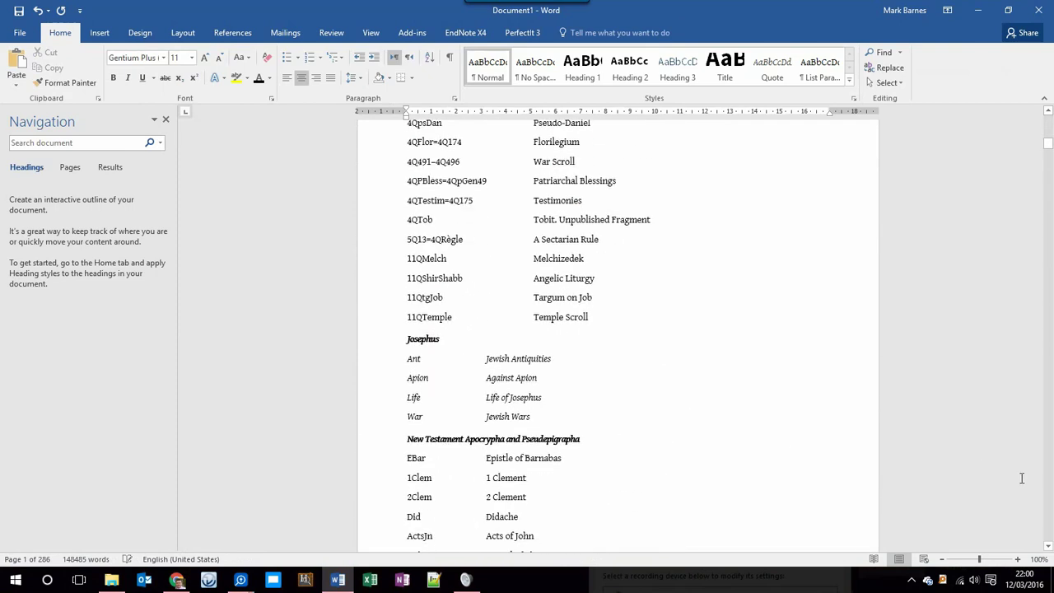
scroll(1051, 501, "down", 20)
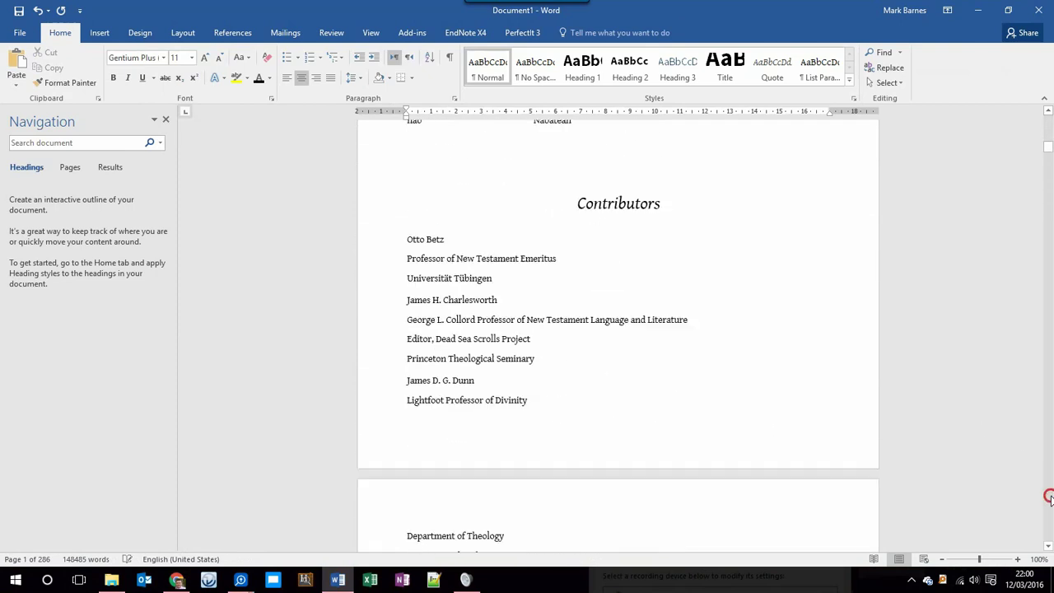
scroll(1051, 502, "down", 15)
scroll(577, 341, "up", 5)
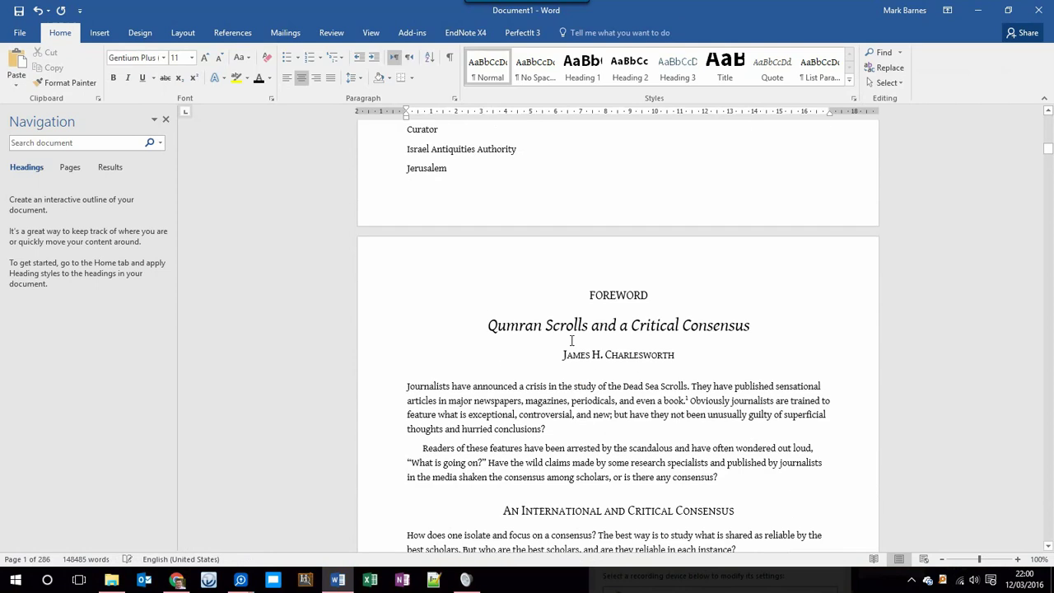
Select all text formatted like the title "Qumran Scrolls and a Critical Consensus" and update Heading 1 to match the selection.
left_click(617, 390)
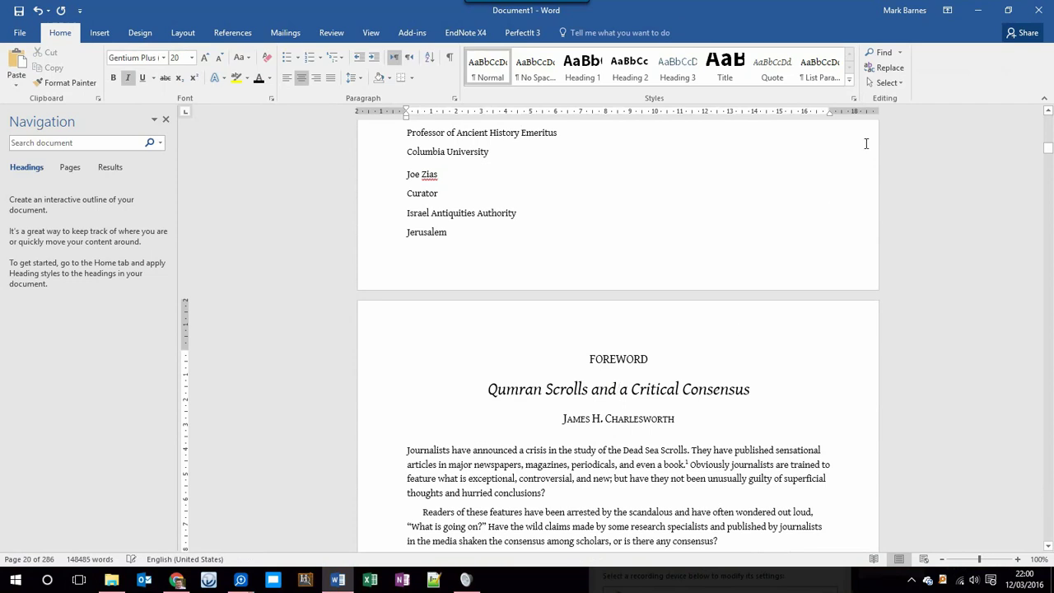
left_click(895, 82)
left_click(923, 132)
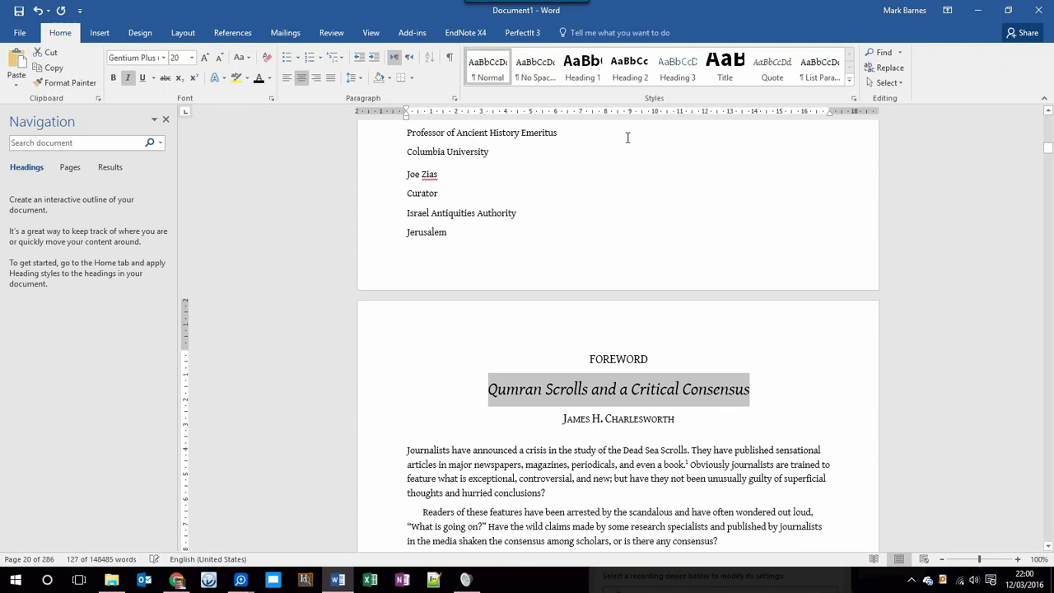
right_click(588, 66)
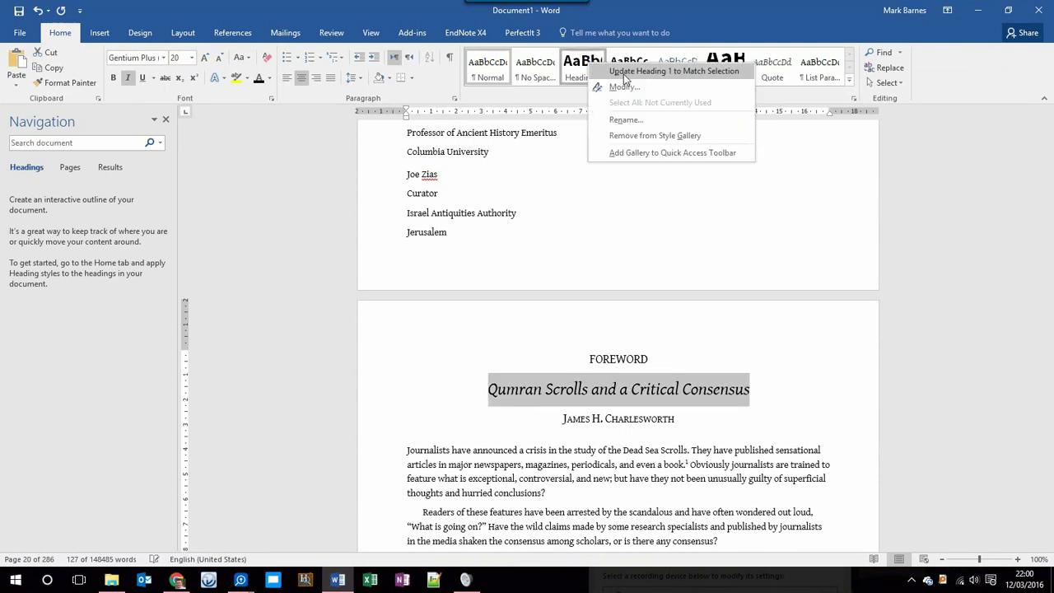
left_click(624, 72)
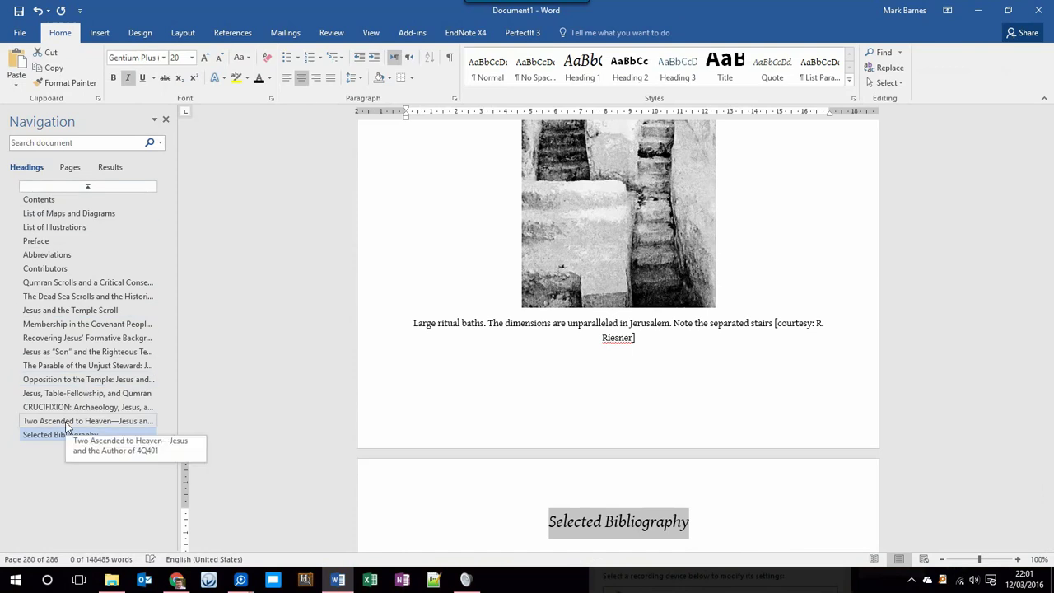
Select all text formatted like the subheading "An International and Critical Consensus" and update Heading 2 to match the selection.
left_click(646, 525)
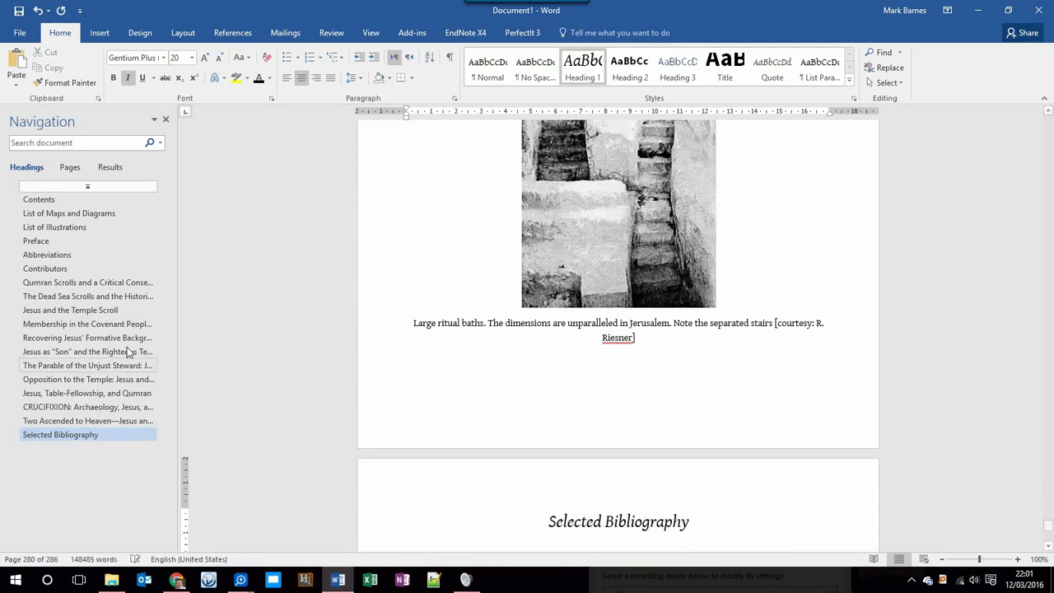
left_click(102, 285)
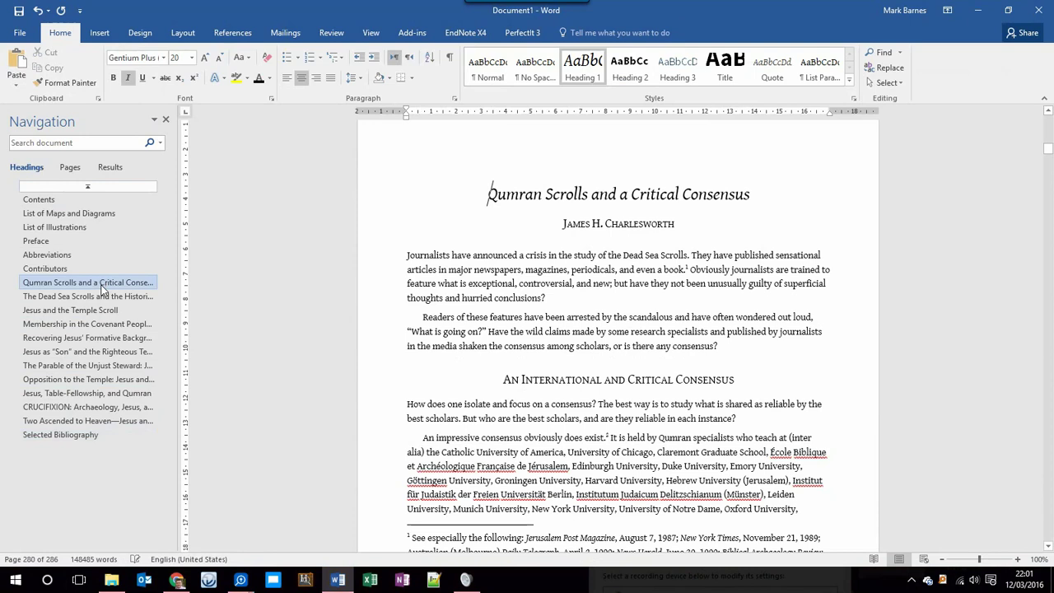
left_click(573, 381)
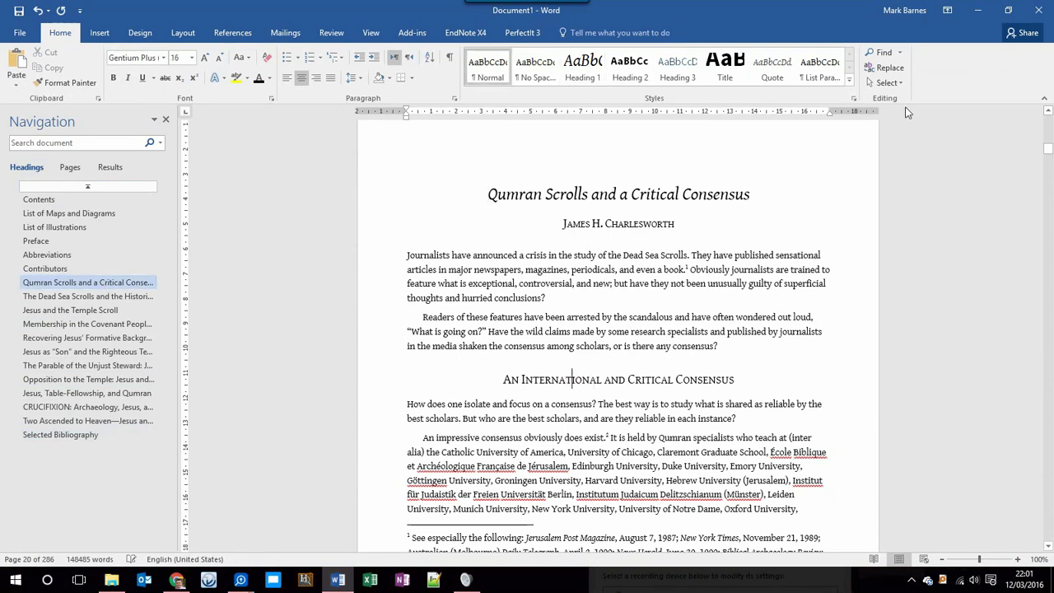
left_click(885, 83)
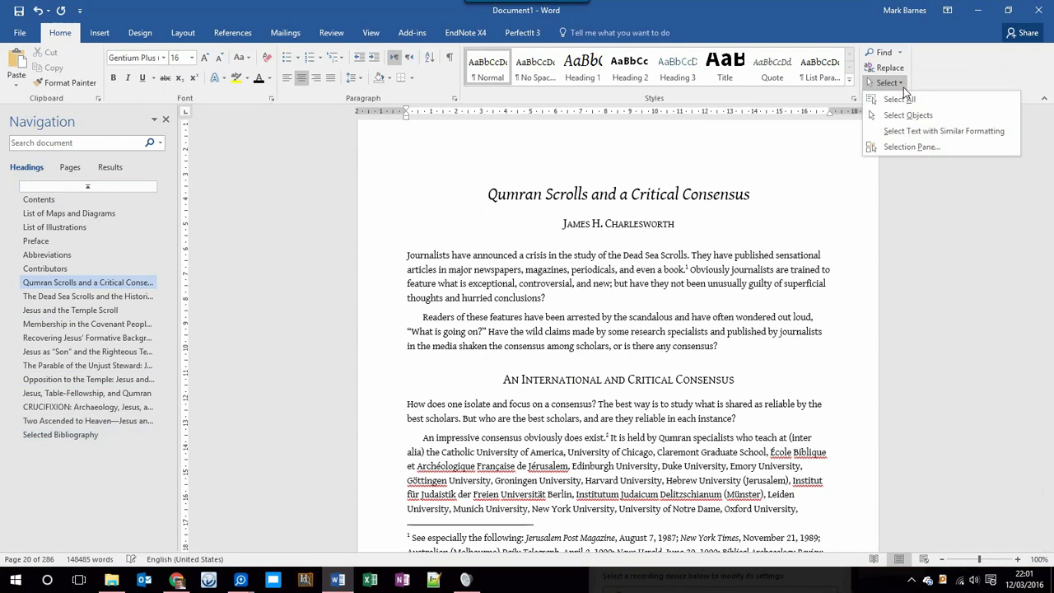
left_click(916, 131)
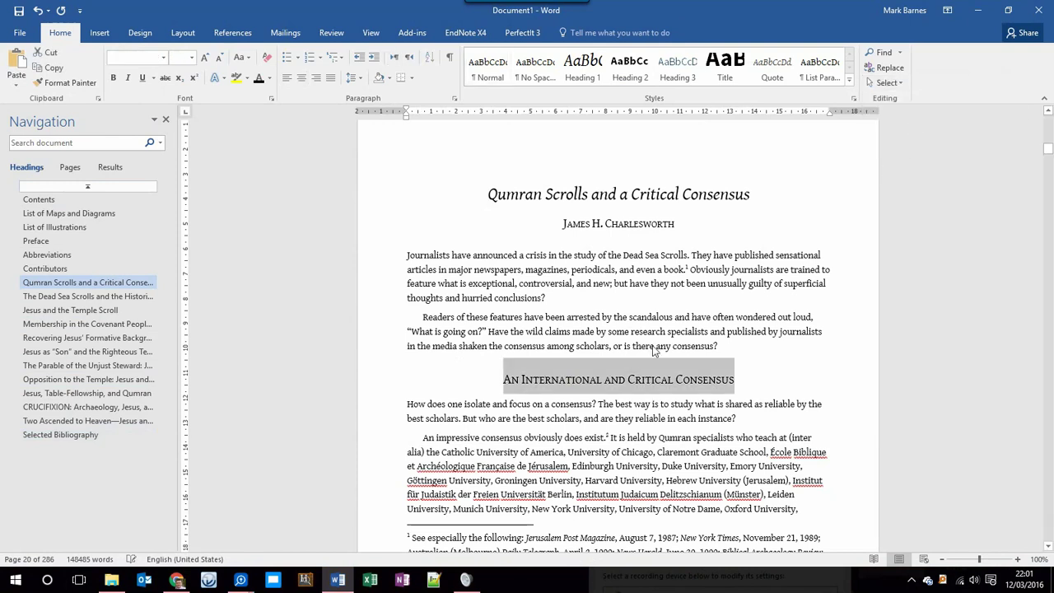
right_click(636, 74)
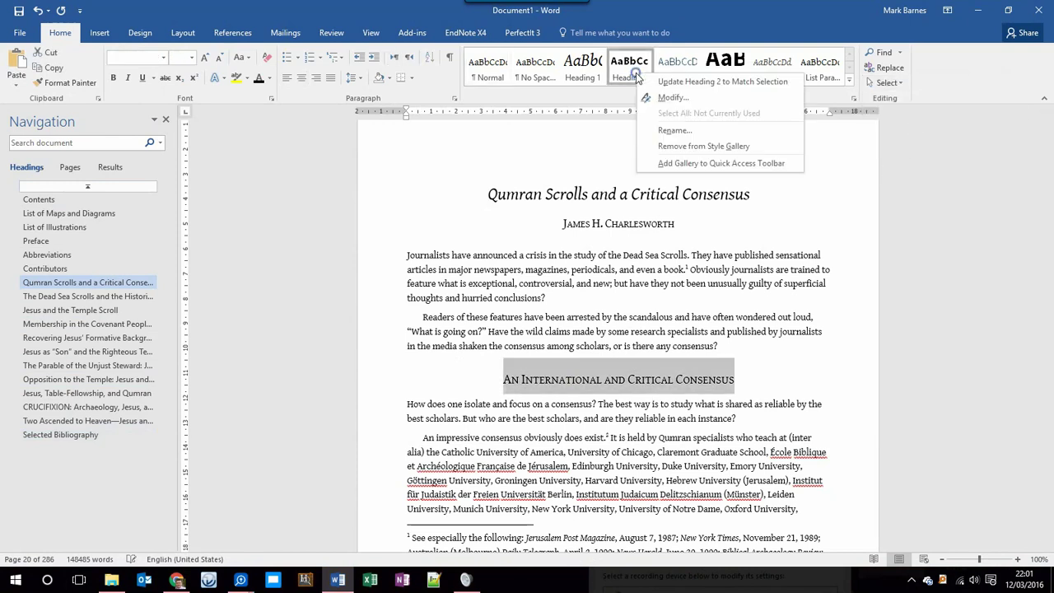
left_click(686, 83)
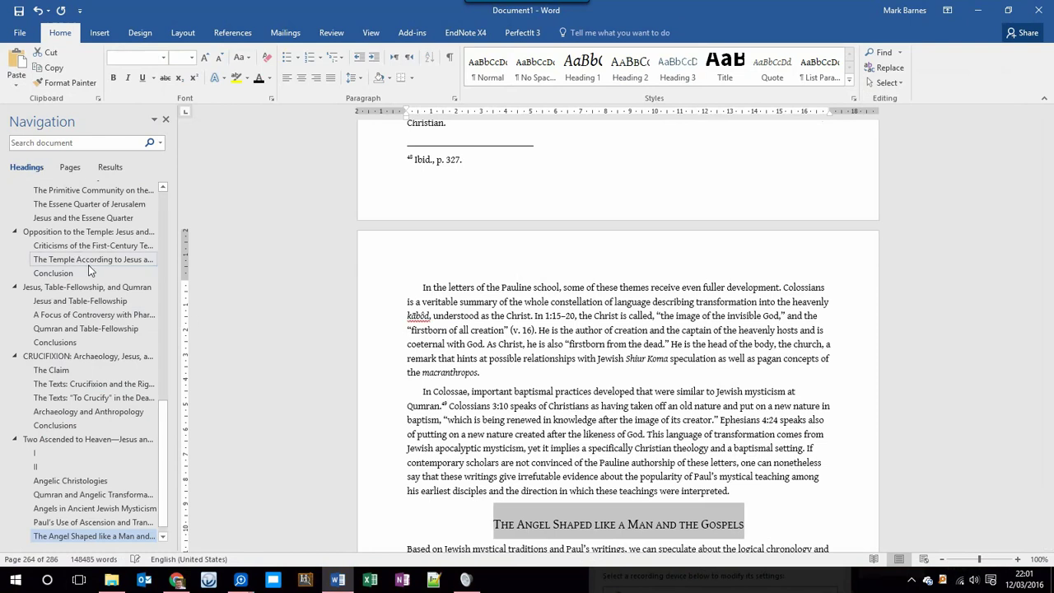
Review the heading outline, return to the chapter "Qumran Scrolls and a Critical Consensus" and examine its footnotes for remaining link formatting.
left_click_drag(162, 443, 157, 223)
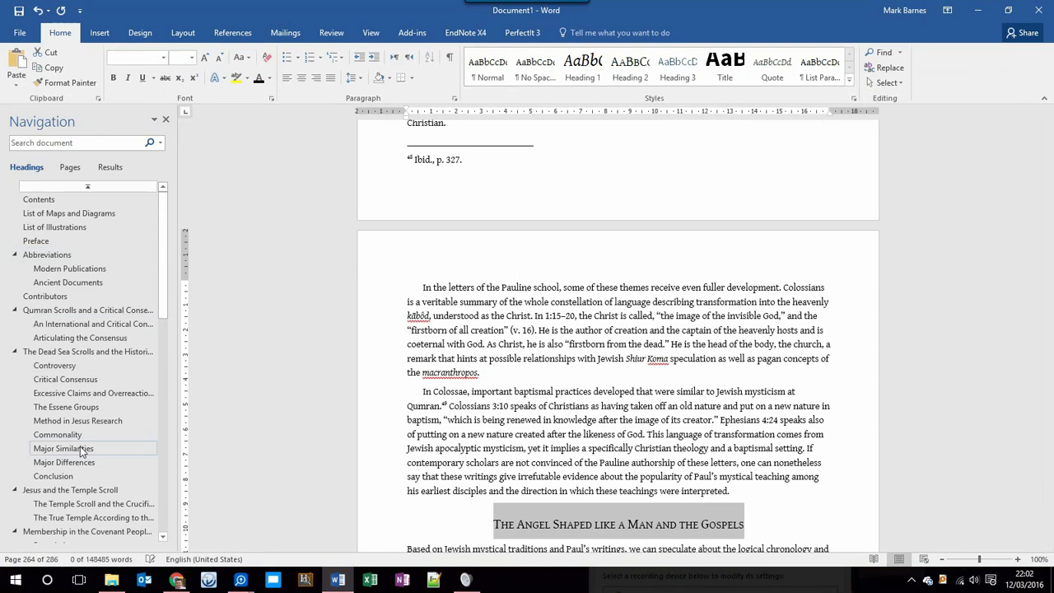
left_click(119, 311)
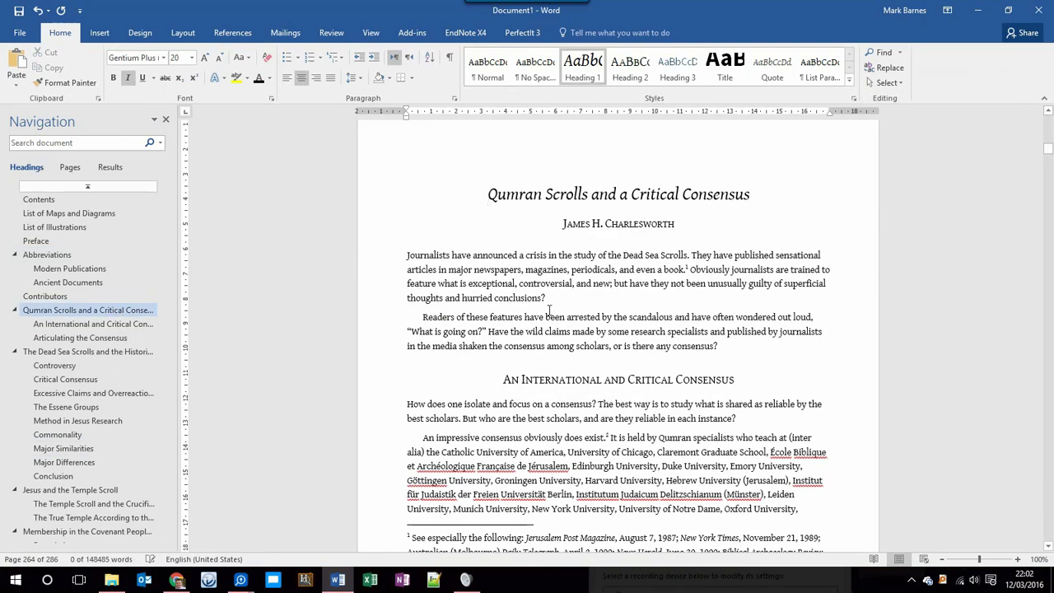
scroll(549, 310, "down", 5)
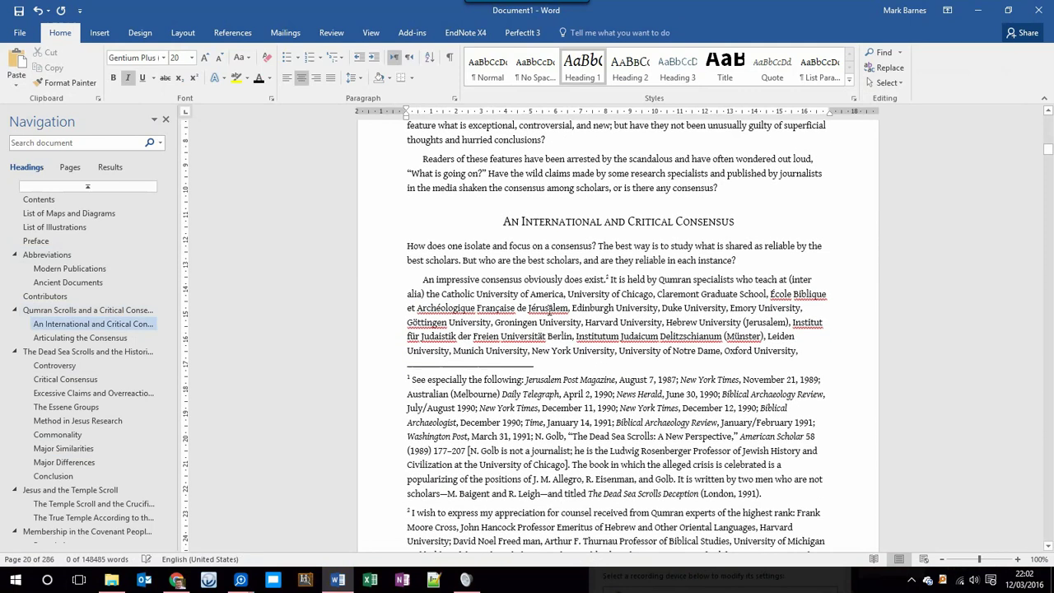
scroll(549, 309, "down", 1)
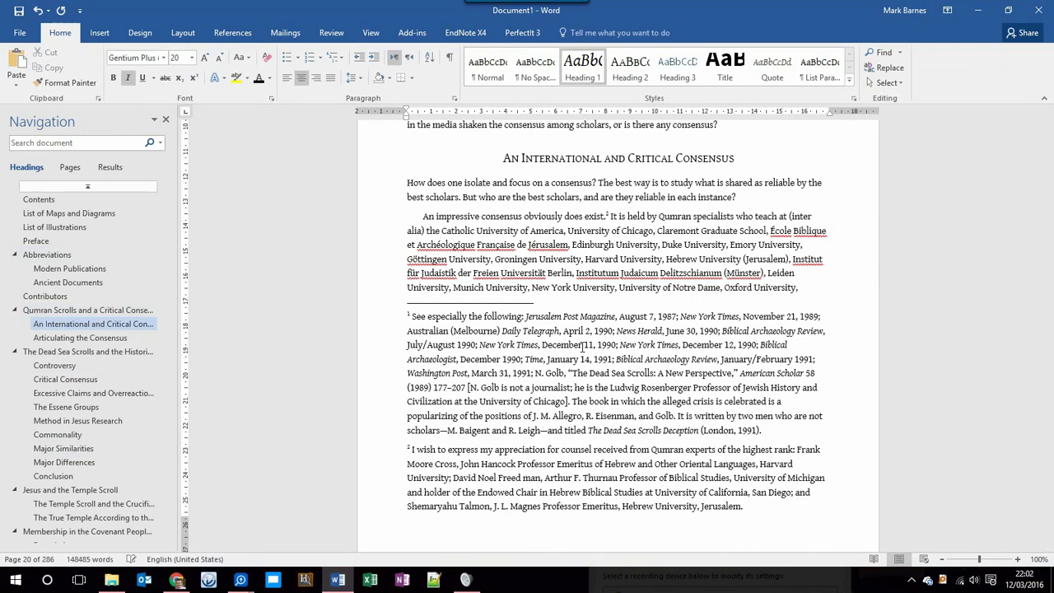
scroll(583, 346, "down", 6)
scroll(583, 346, "down", 7)
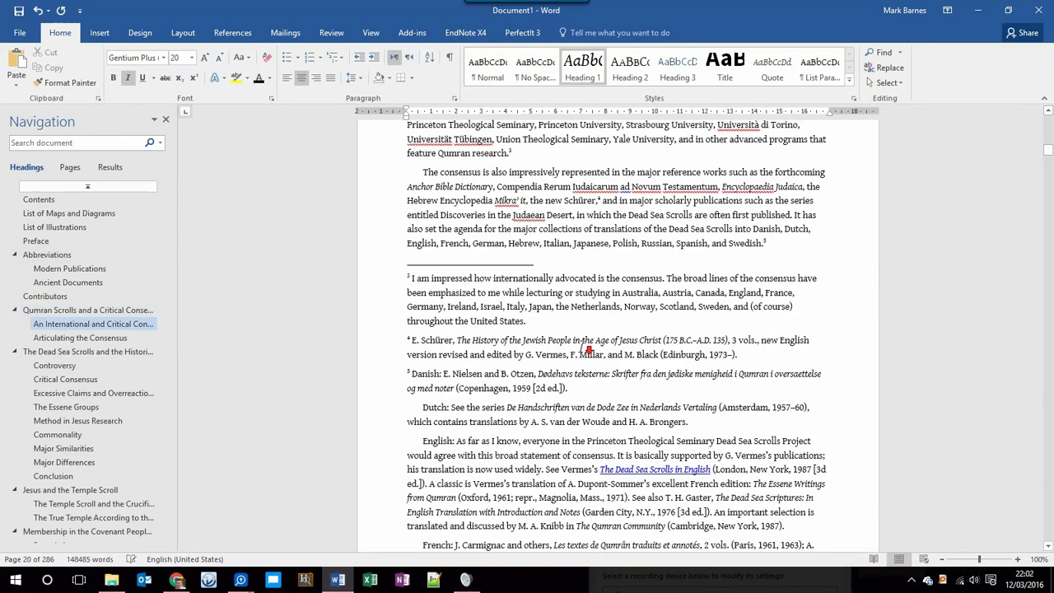
left_click(672, 373)
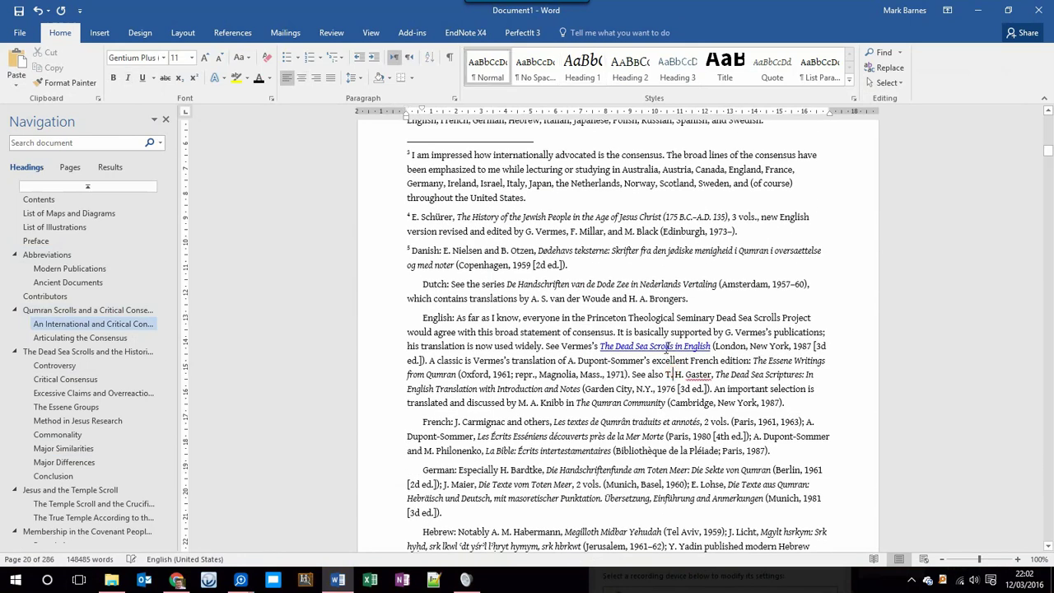
left_click(665, 347)
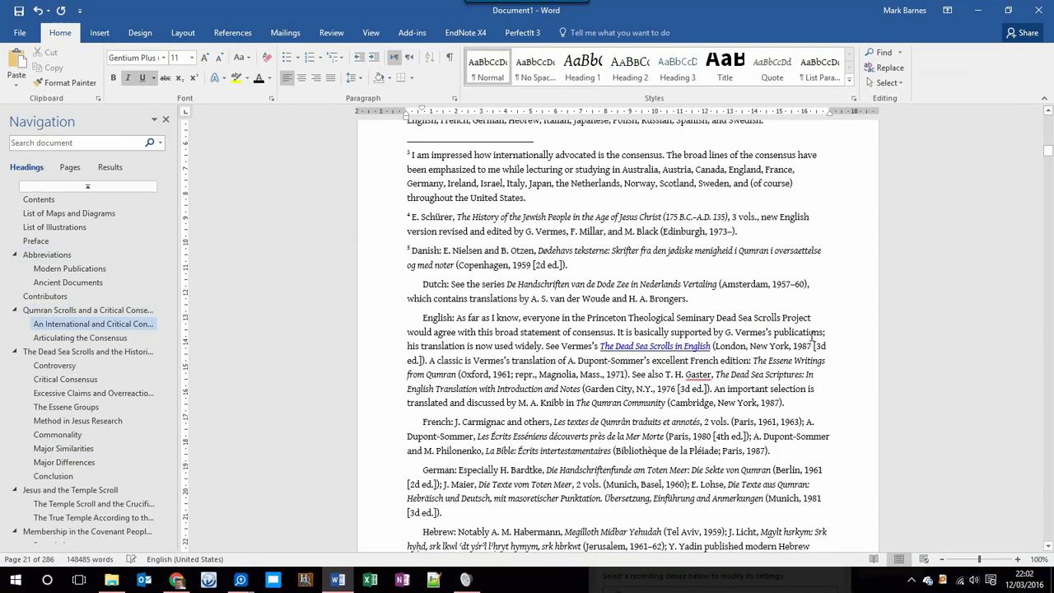
Select all text from within the footnotes to check what the selection covers, and clear the selection.
key("ctrl+a")
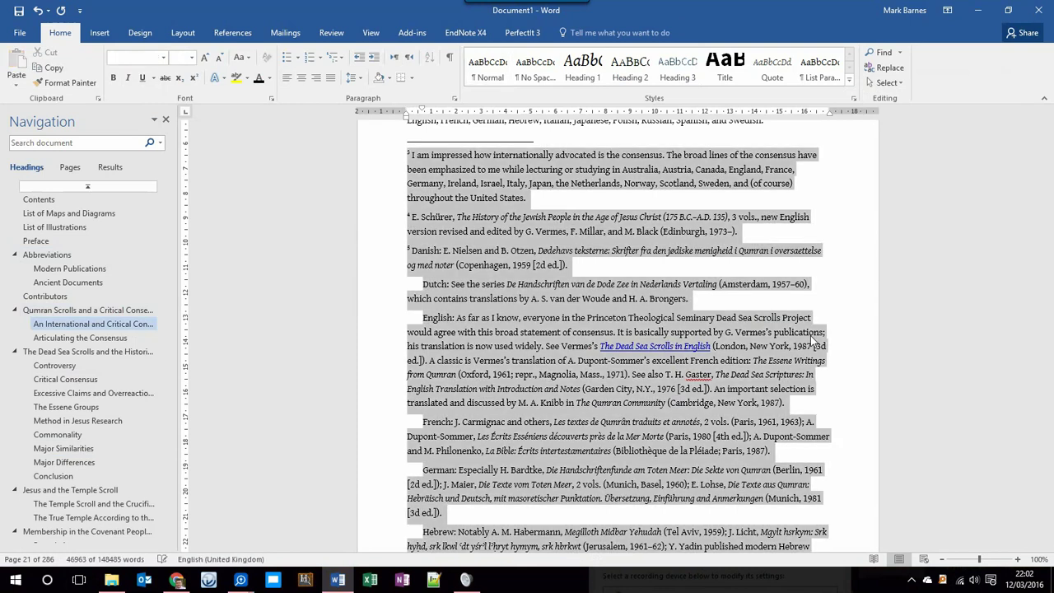
scroll(813, 340, "up", 3)
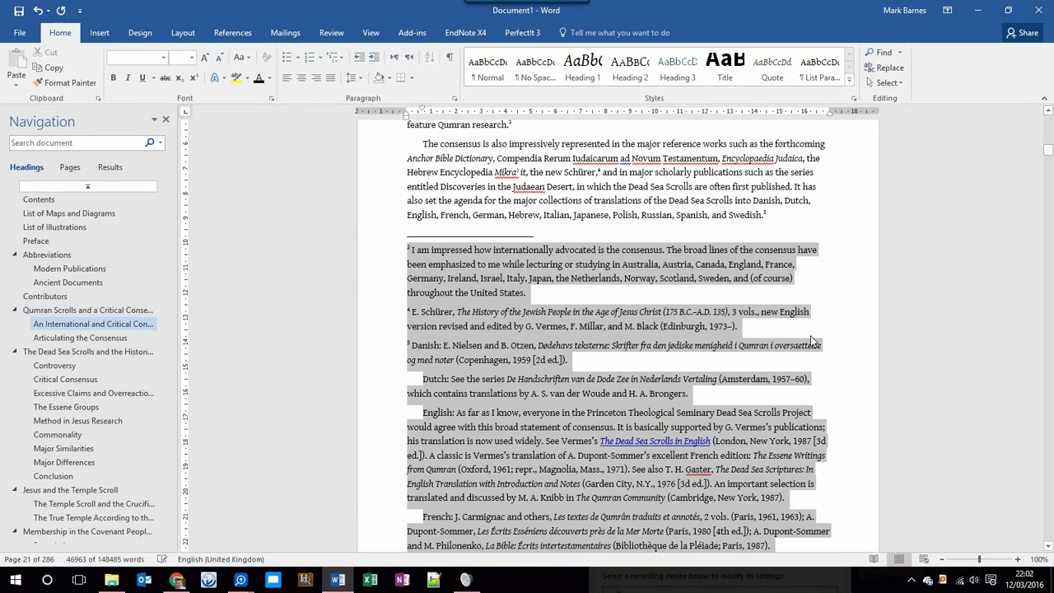
left_click(651, 469)
Select all footnote text formatted like the blue italic link "The Dead Sea Scrolls in English", set its font colour to black and remove the underline.
left_click(673, 443)
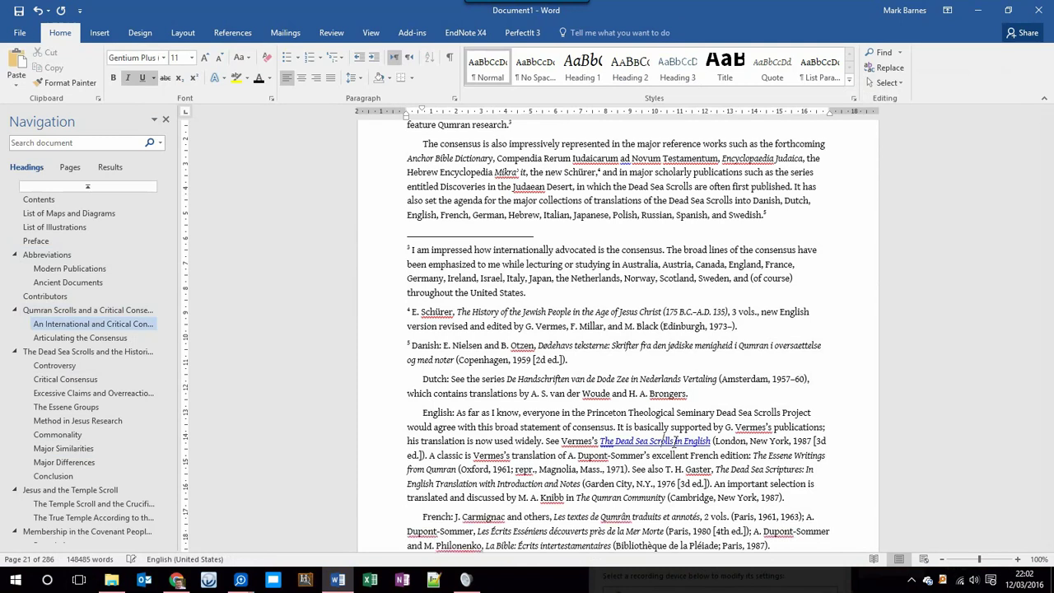
left_click(898, 82)
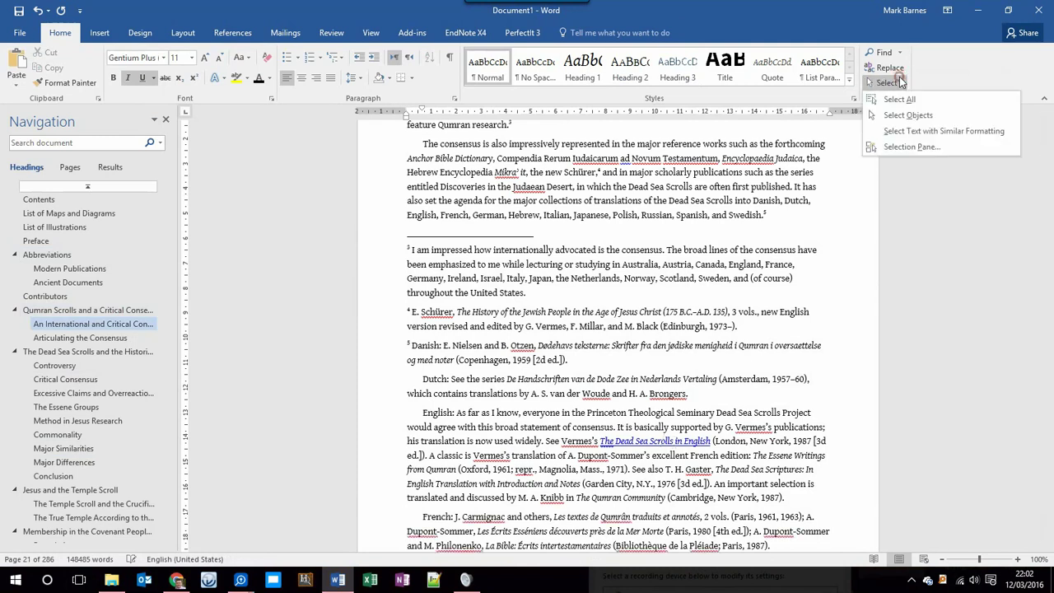
left_click(931, 131)
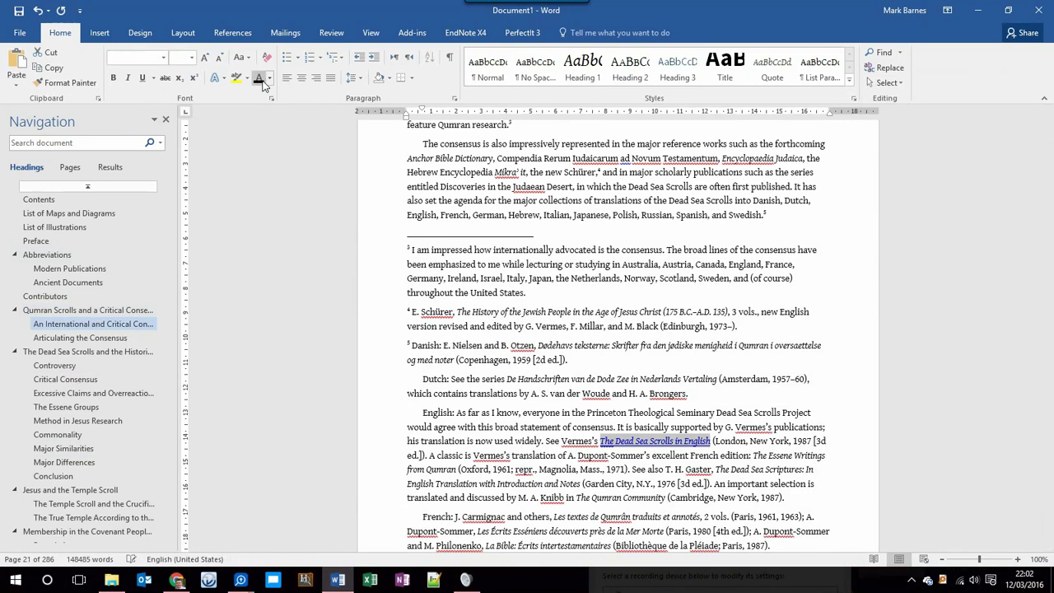
left_click(143, 80)
Select all footnote text formatted like the blue "vol. 7, s.v." link in footnote 43, set its font colour to black and remove the underline.
scroll(639, 227, "up", 3)
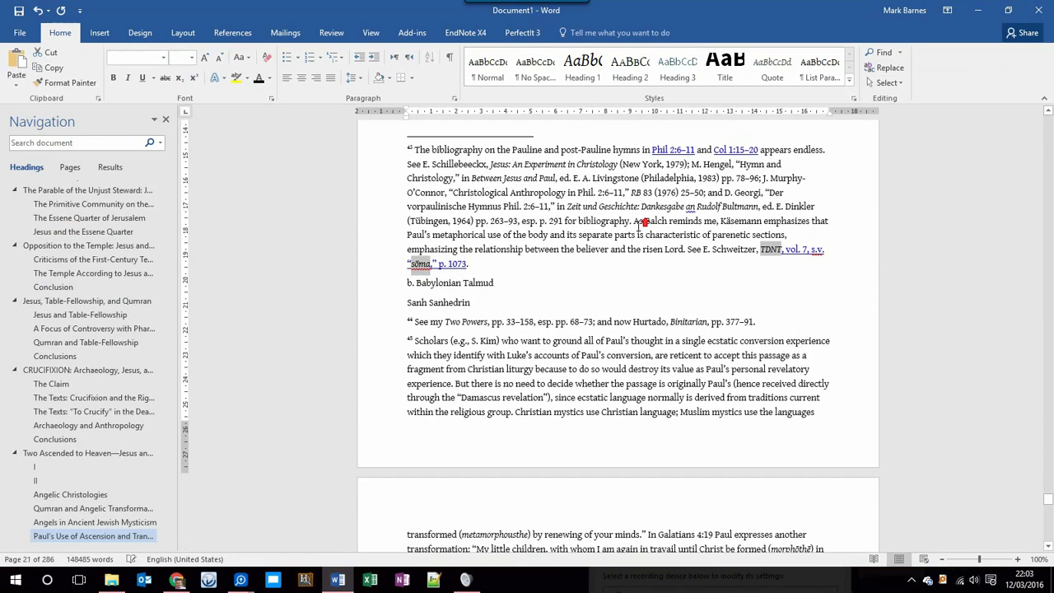
left_click(797, 255)
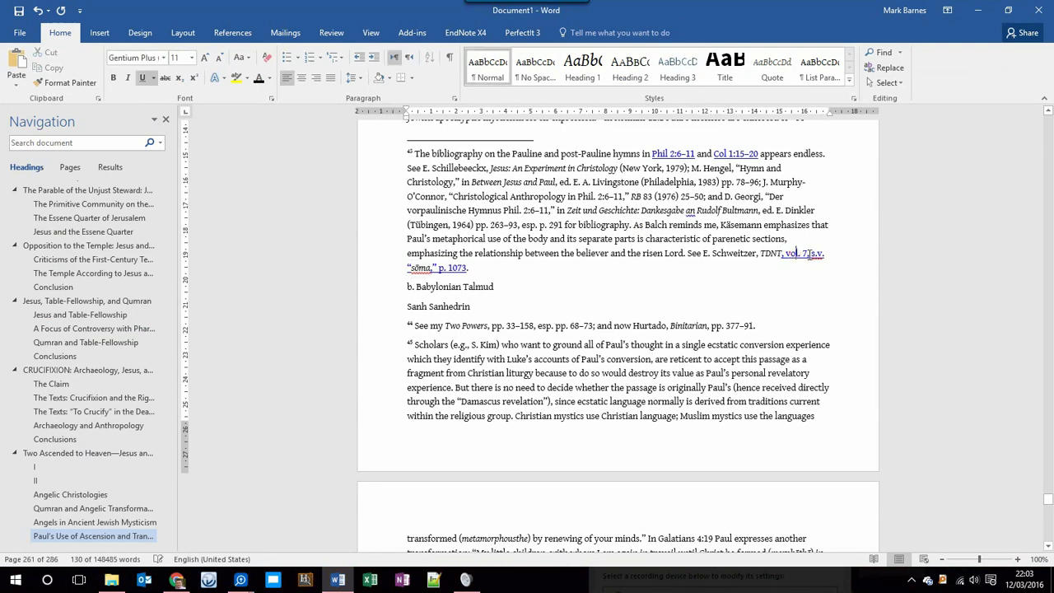
left_click(887, 82)
left_click(906, 131)
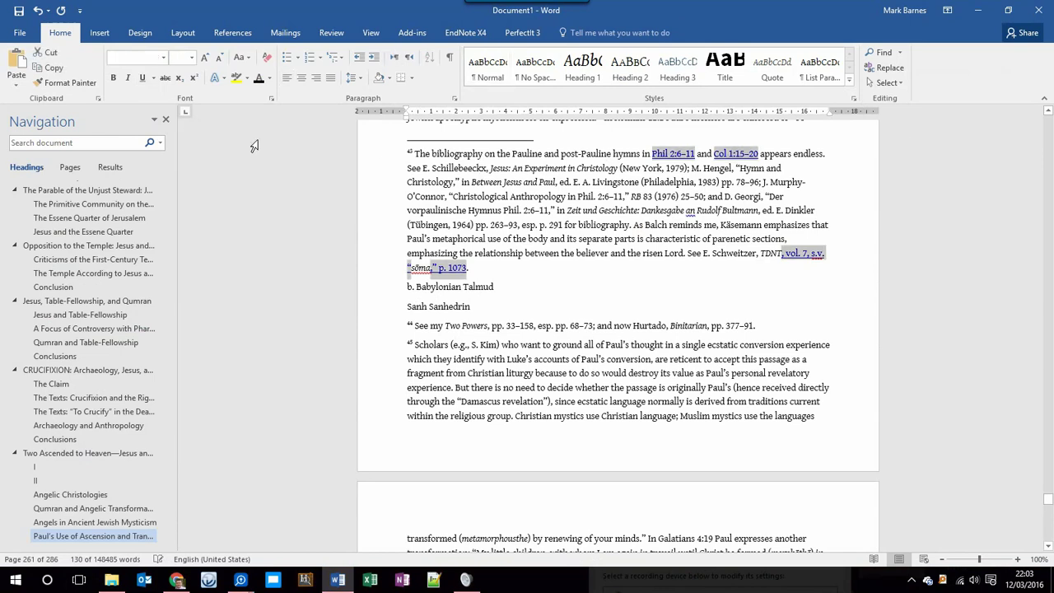
left_click(140, 79)
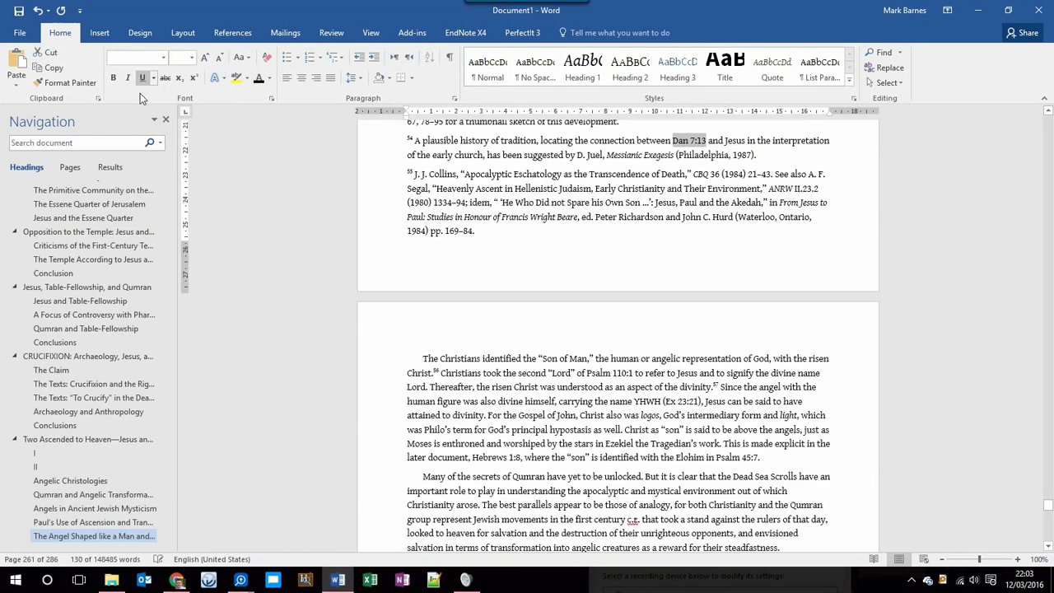
left_click(618, 216)
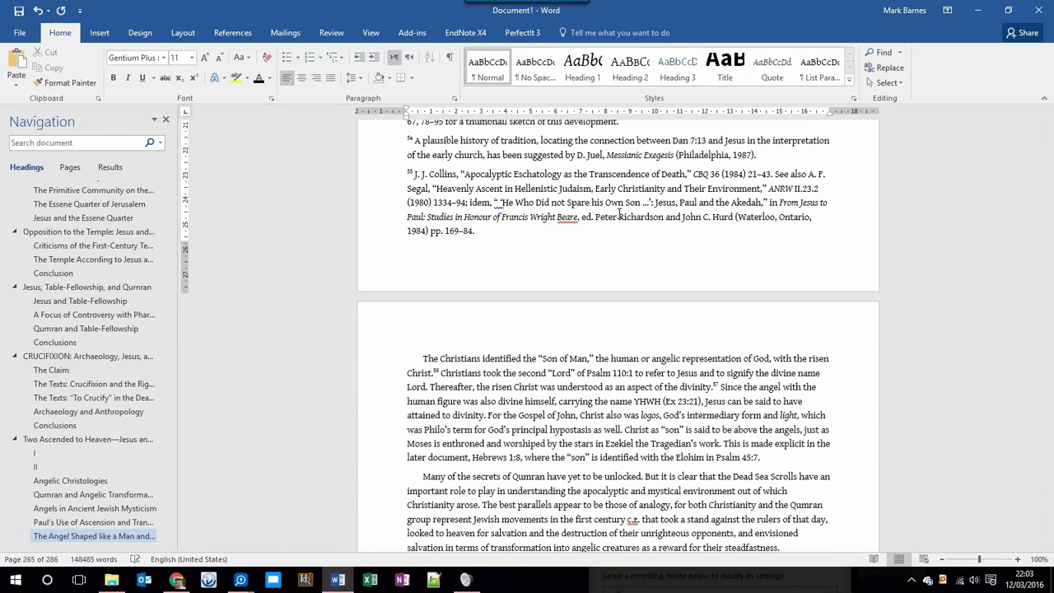
Modify the Normal style from the first paragraph of "Qumran Scrolls and a Critical Consensus", setting paragraph spacing before and after to 0, and review the text.
key("ctrl+Home")
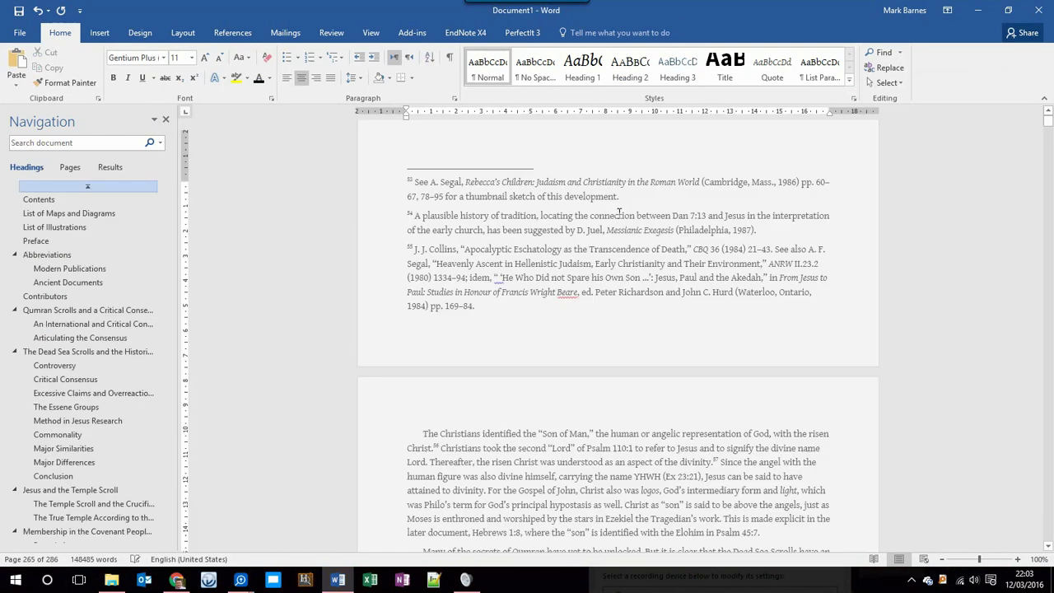
left_click(51, 312)
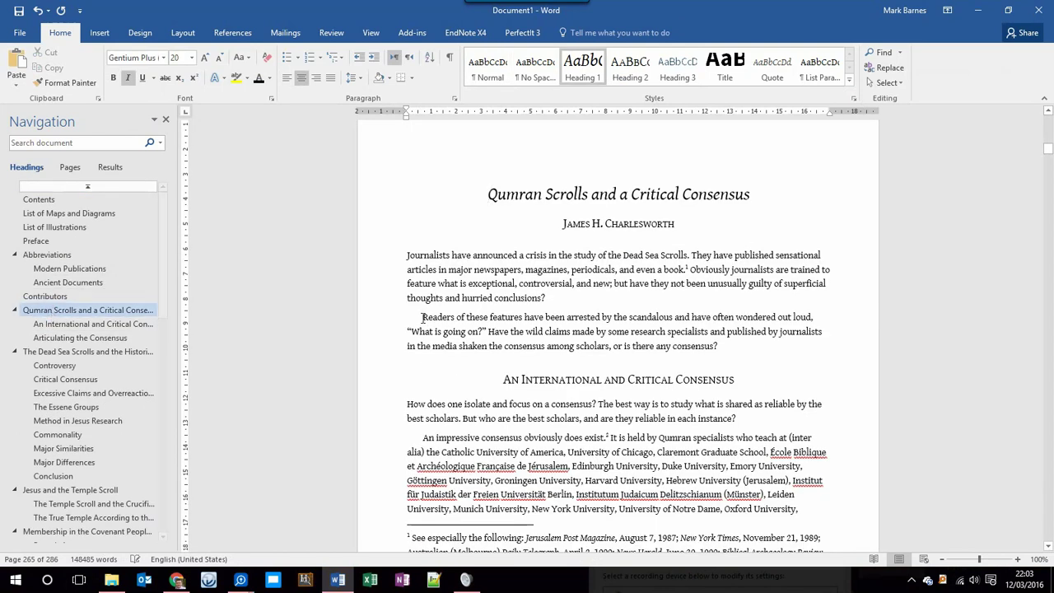
left_click(519, 283)
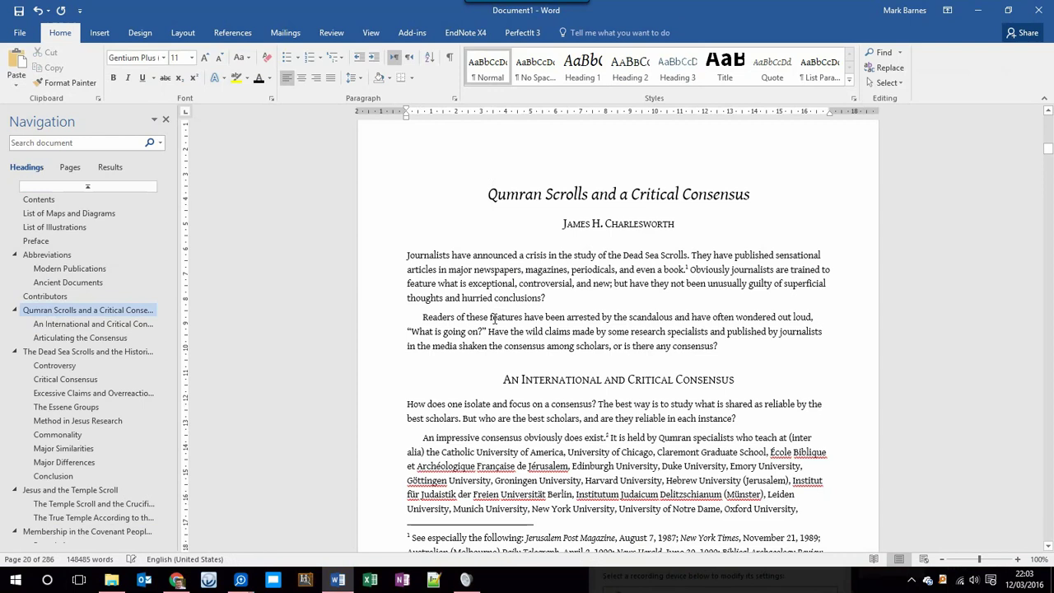
right_click(485, 66)
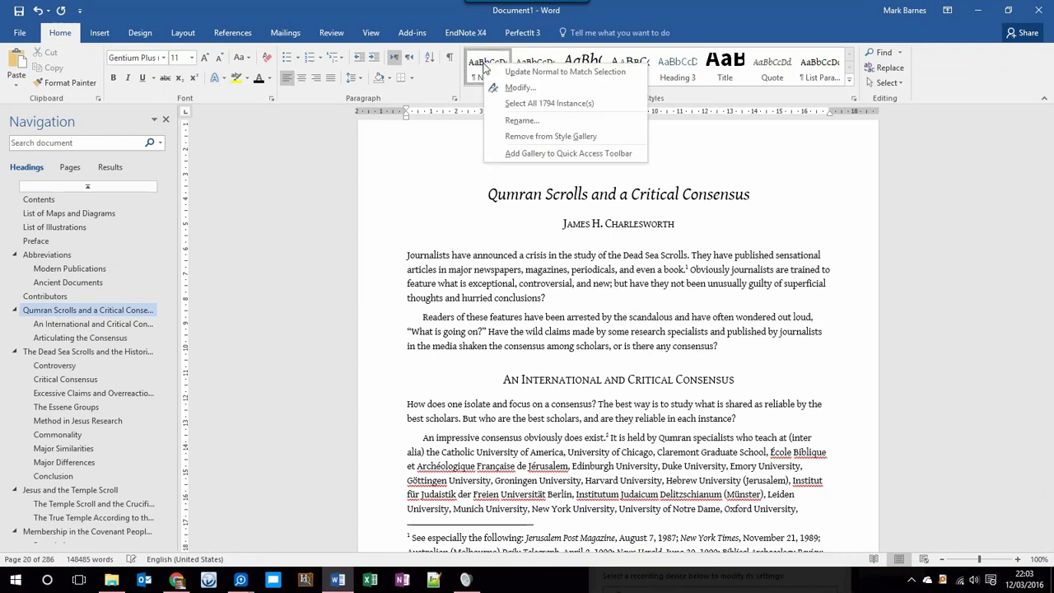
left_click(509, 88)
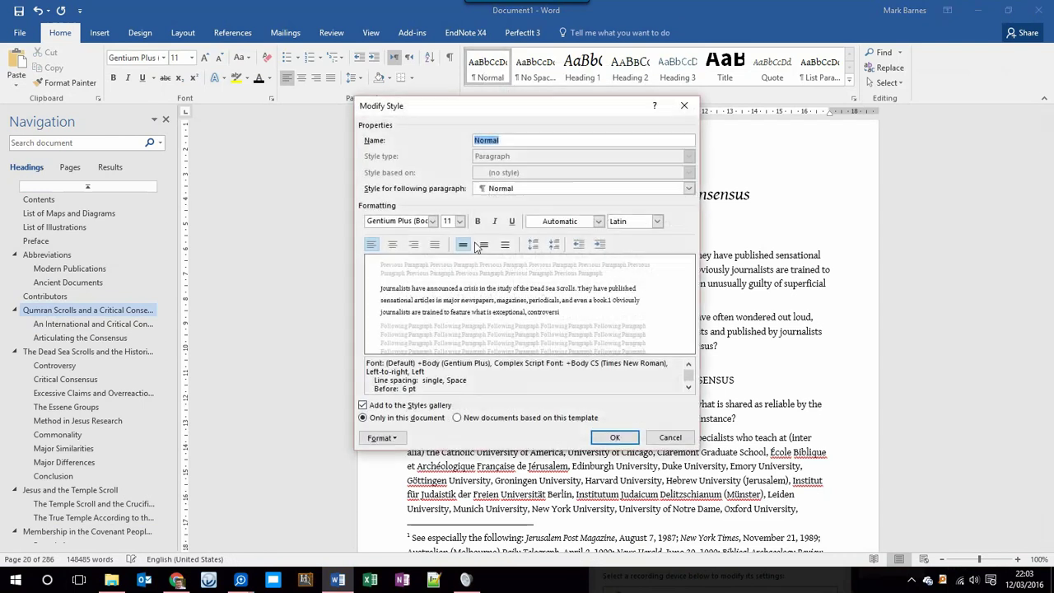
left_click(381, 437)
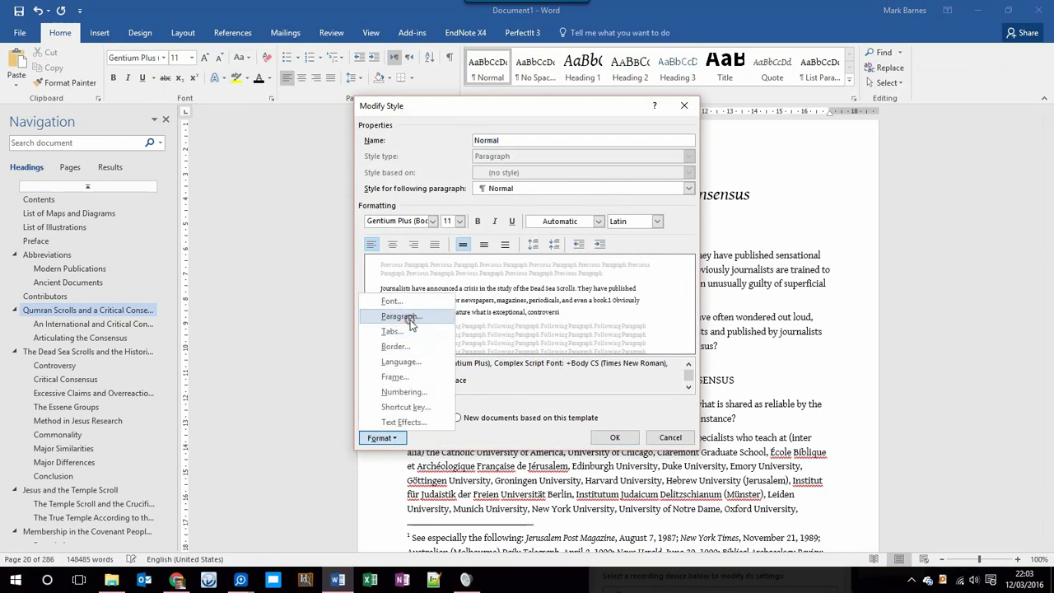
left_click(410, 322)
left_click_drag(476, 298, 435, 299)
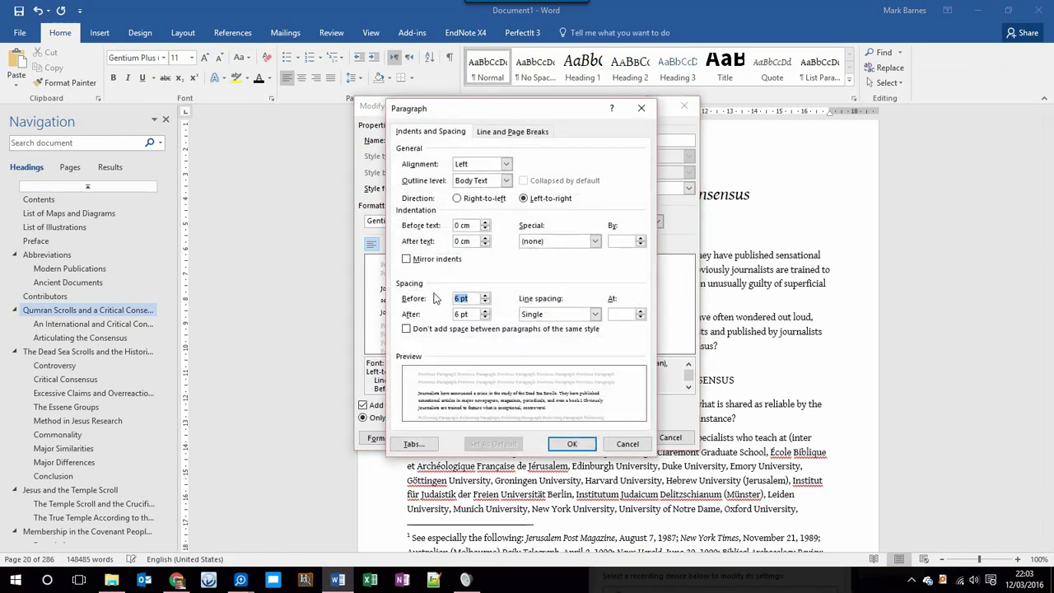
type("0")
key("Tab")
type("0")
key("Tab")
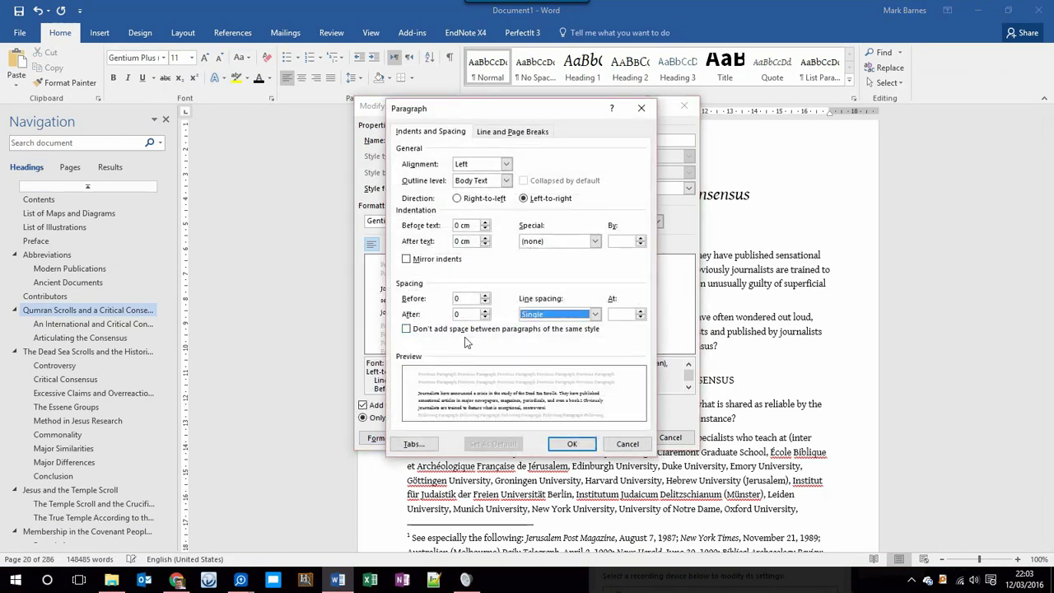
left_click(572, 444)
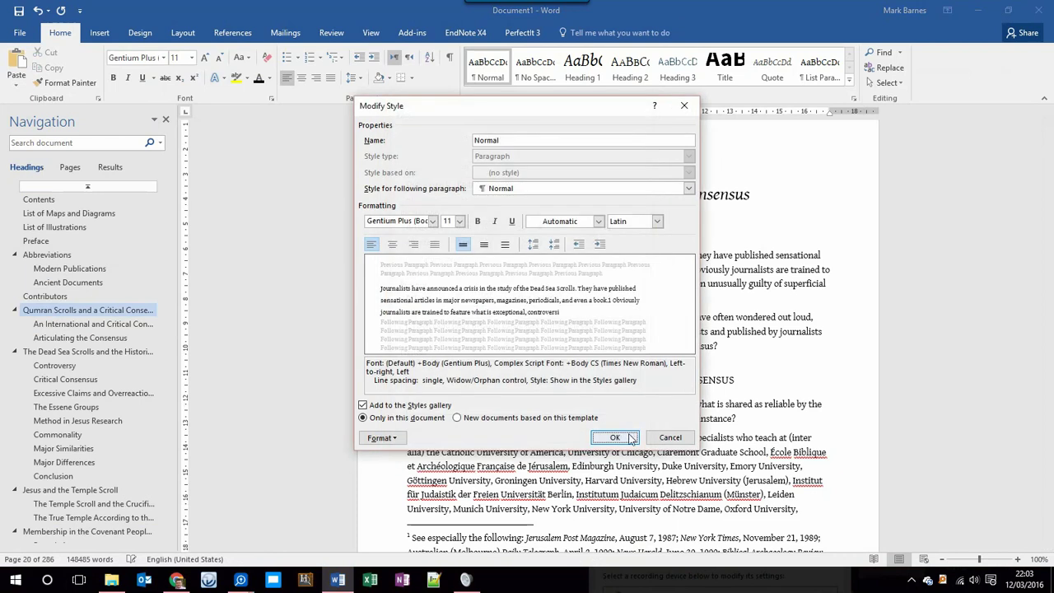
left_click(615, 437)
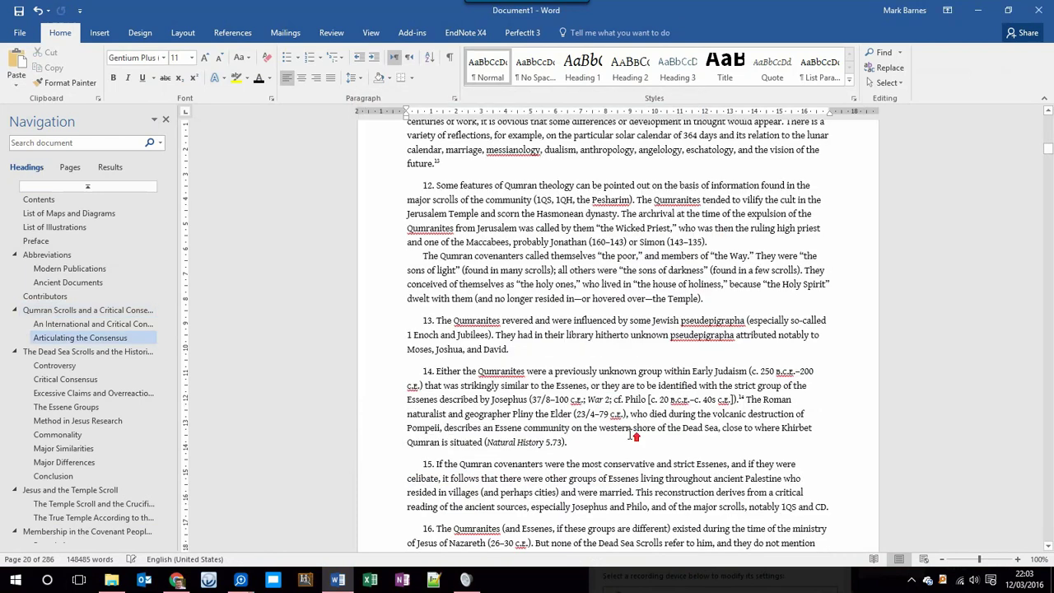
scroll(630, 434, "up", 15)
scroll(630, 434, "up", 8)
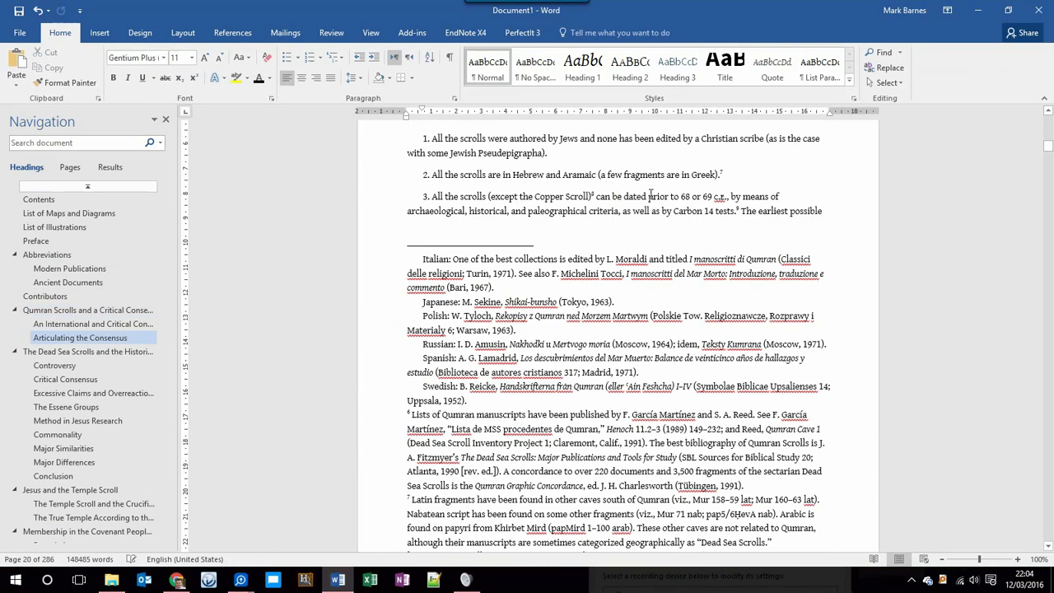
Review the text layout on the title page and in the opening pages of "Qumran Scrolls and a Critical Consensus".
scroll(651, 196, "up", 20)
scroll(607, 174, "down", 6)
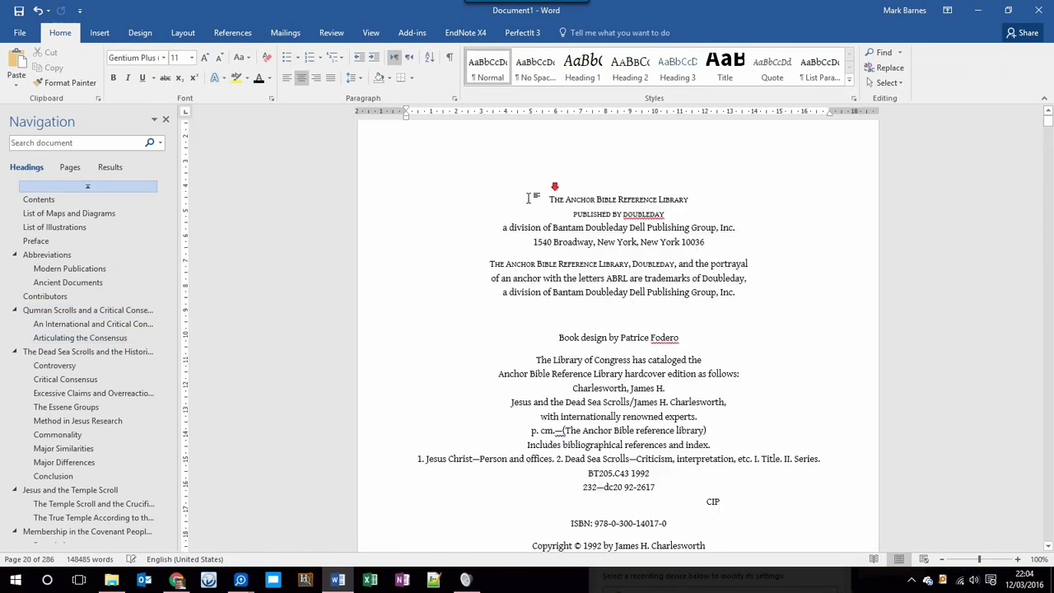
left_click(36, 310)
left_click(474, 303)
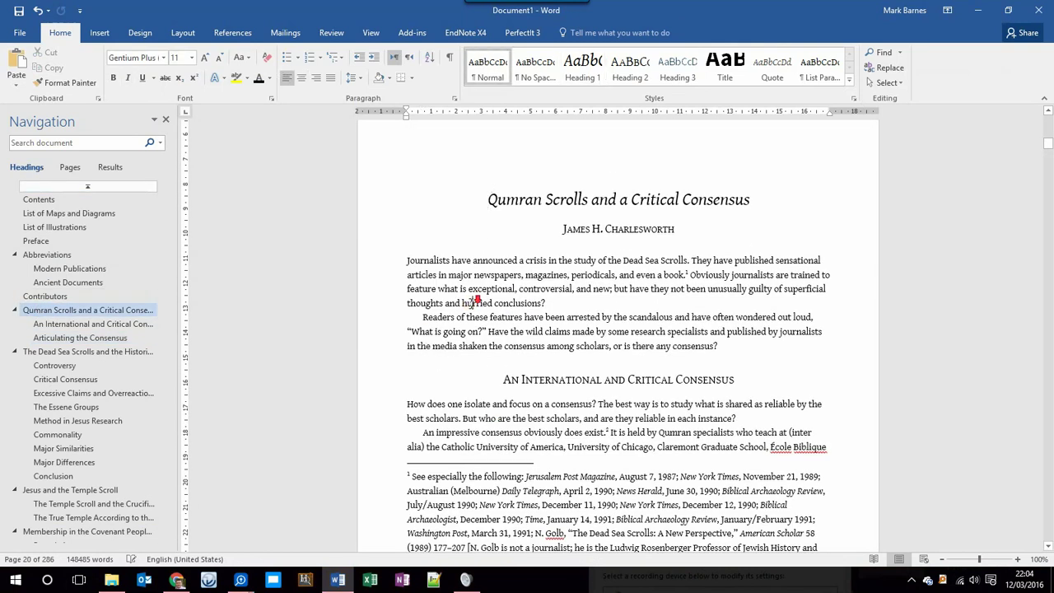
scroll(478, 313, "down", 14)
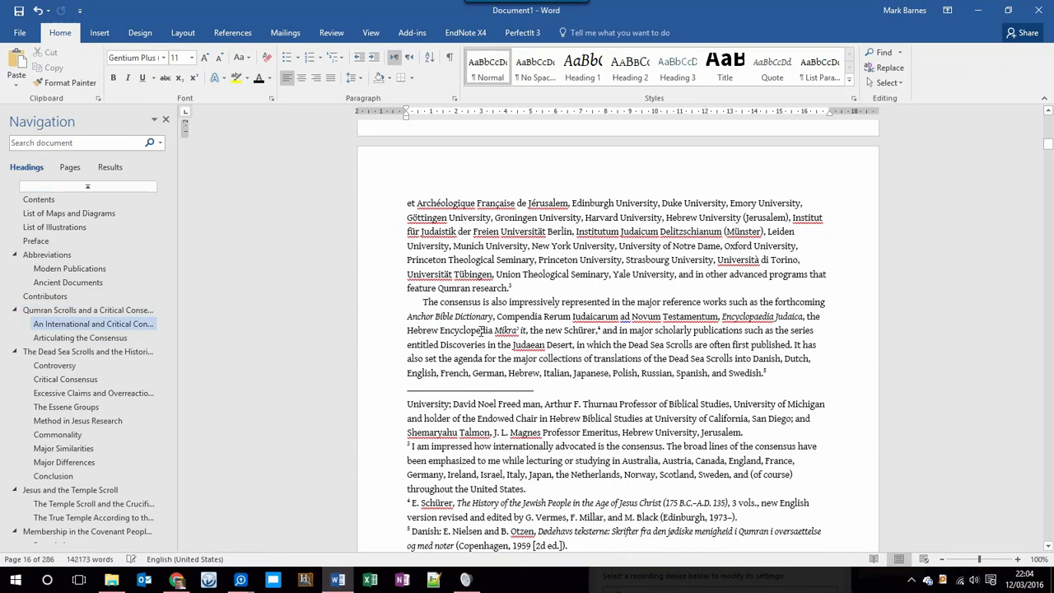
Save the document as Jesus and the Dead Sea Scrolls in Word format in the Documents > Send to Kindle folder, replacing the existing file.
left_click(19, 10)
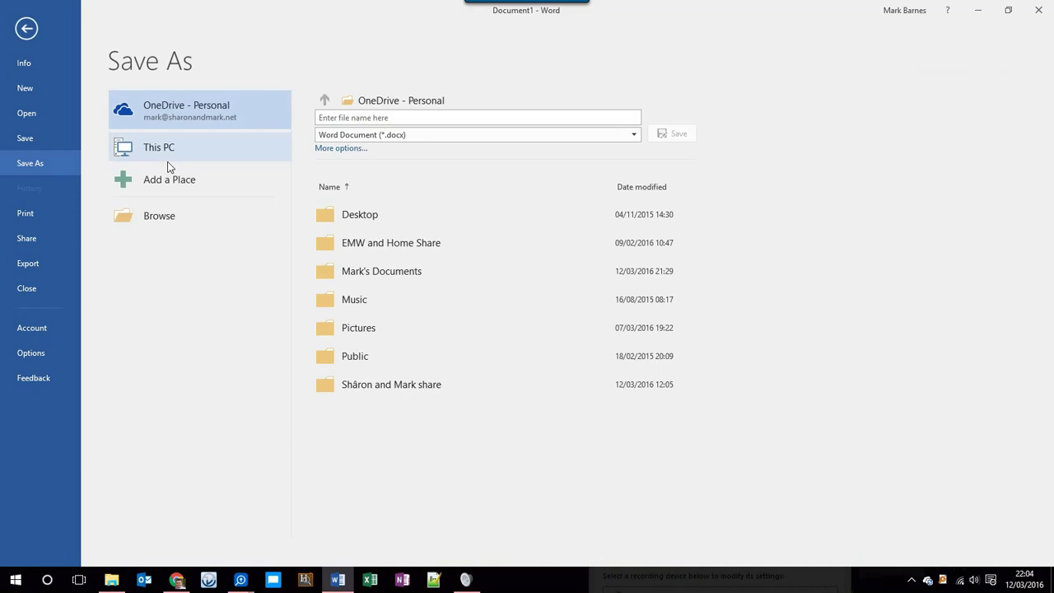
left_click(166, 158)
scroll(503, 346, "down", 8)
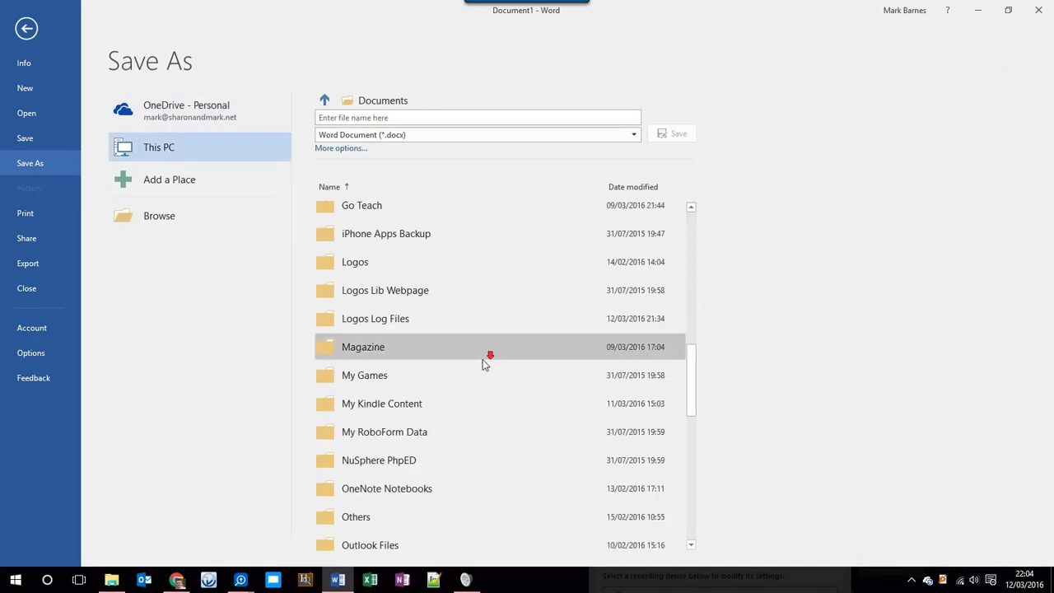
scroll(484, 363, "down", 3)
double_click(401, 381)
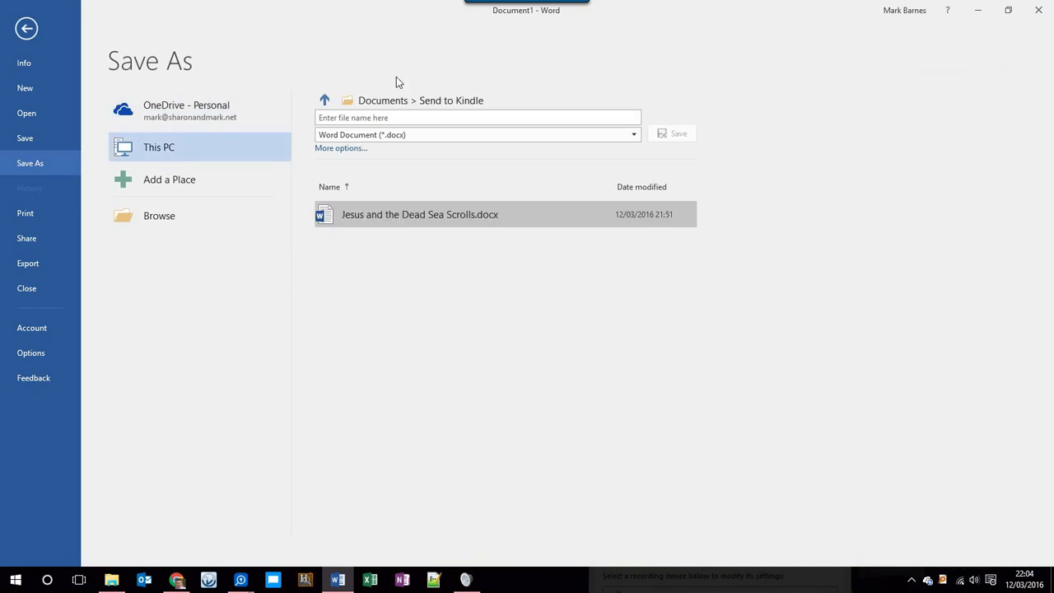
left_click(435, 216)
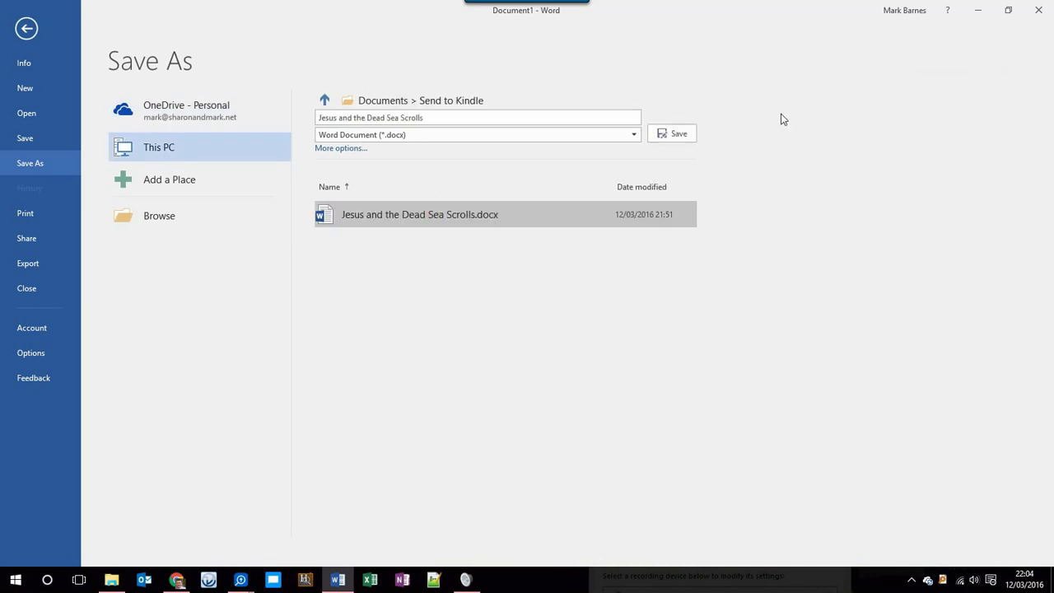
left_click(672, 135)
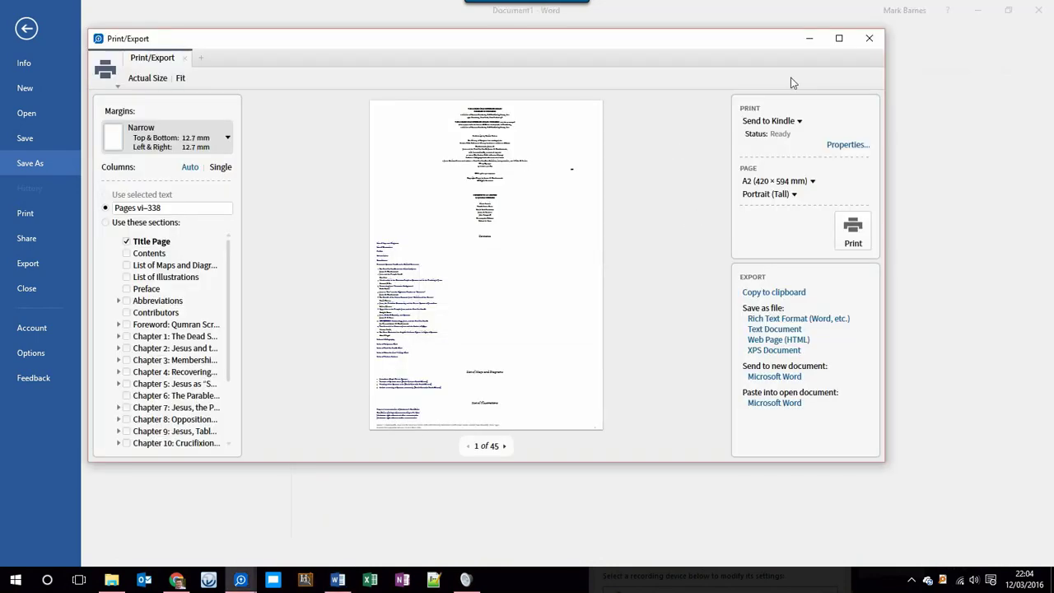
left_click(811, 38)
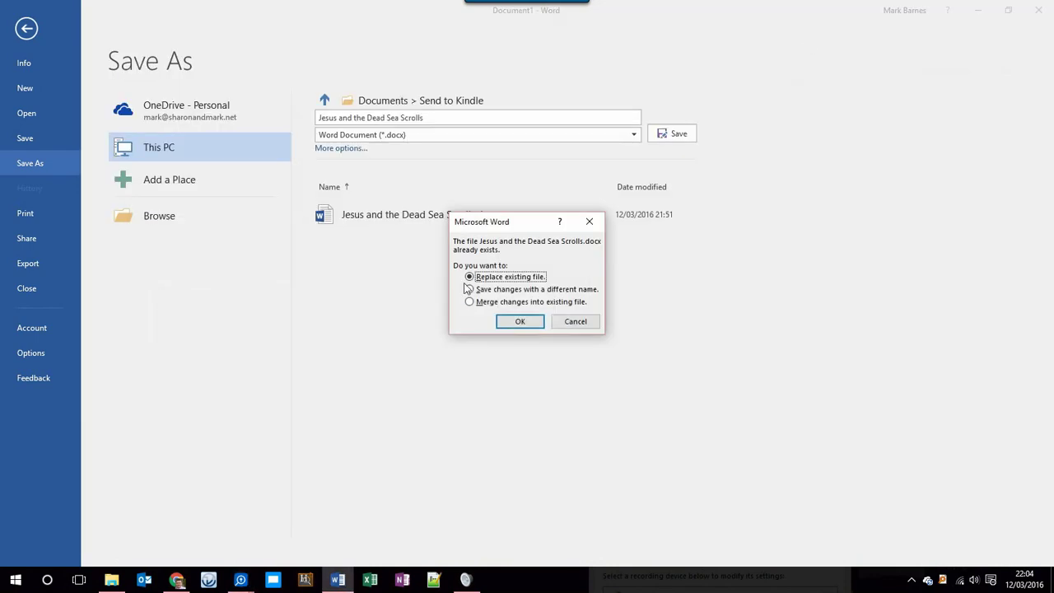
left_click(522, 326)
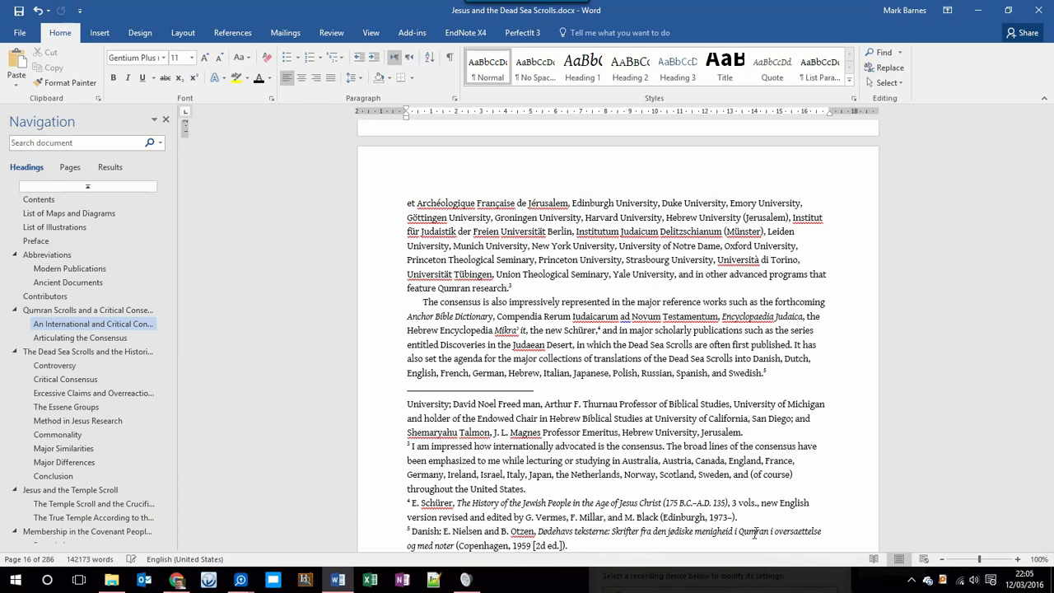
Switch to File Explorer and use Send to Kindle to deliver Jesus and the Dead Sea Scrolls.docx to the Kindle device, archiving it in the Kindle Library.
left_click(115, 580)
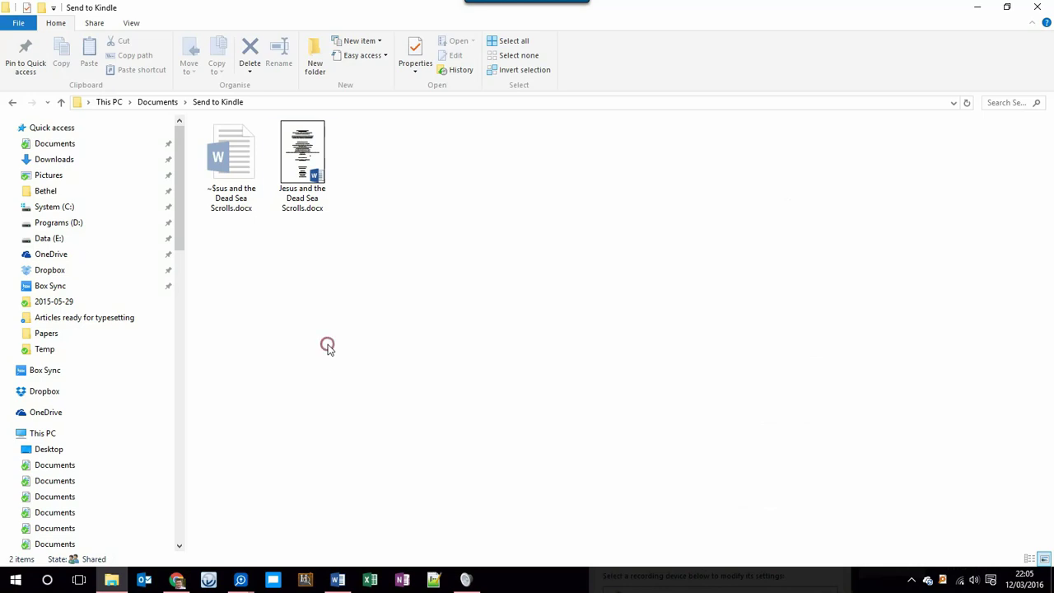
left_click(318, 172)
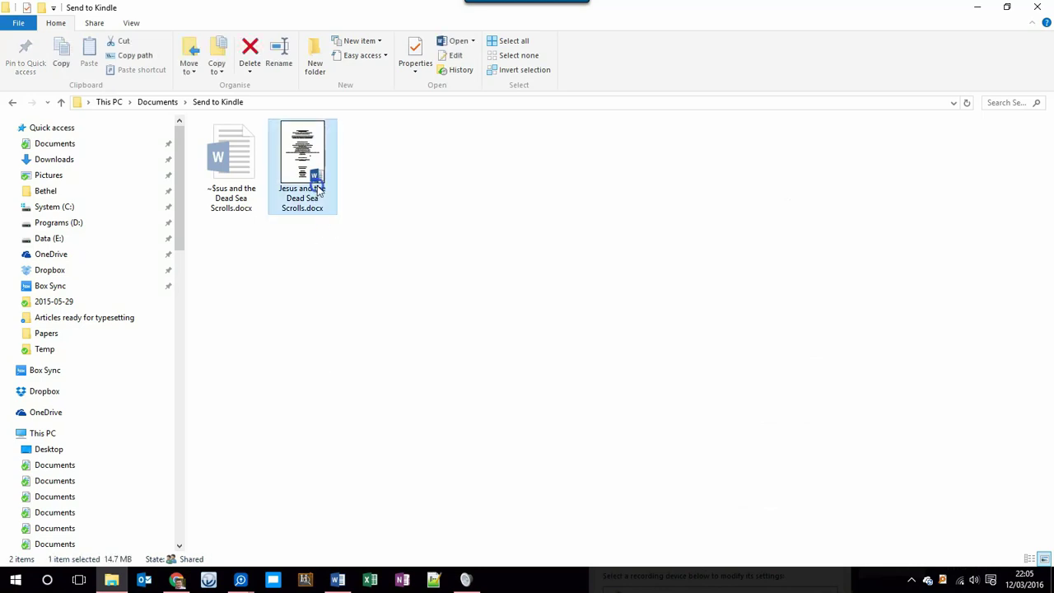
right_click(318, 189)
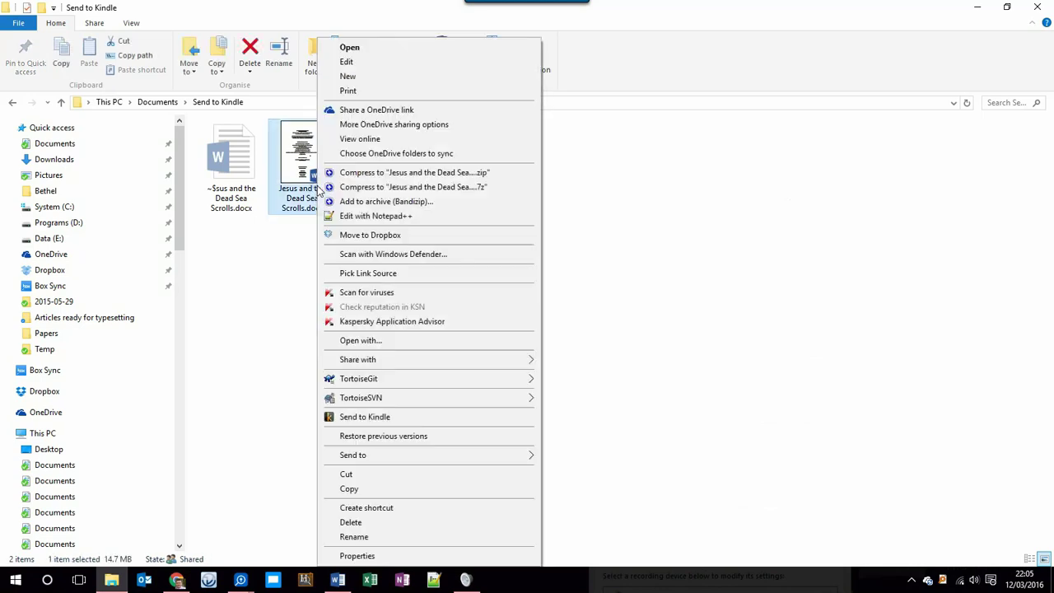
left_click(382, 421)
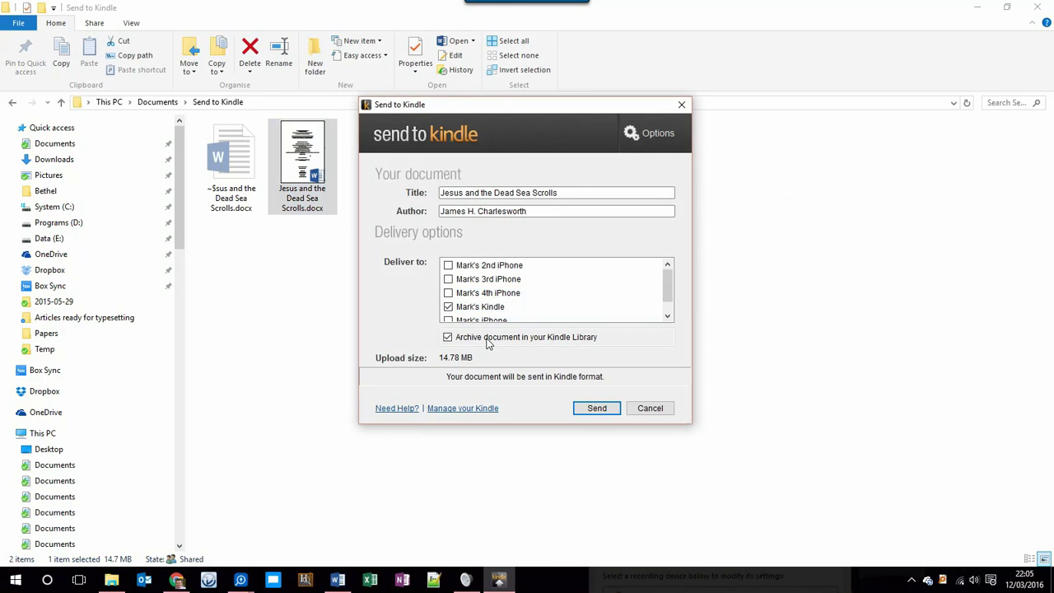
left_click(599, 408)
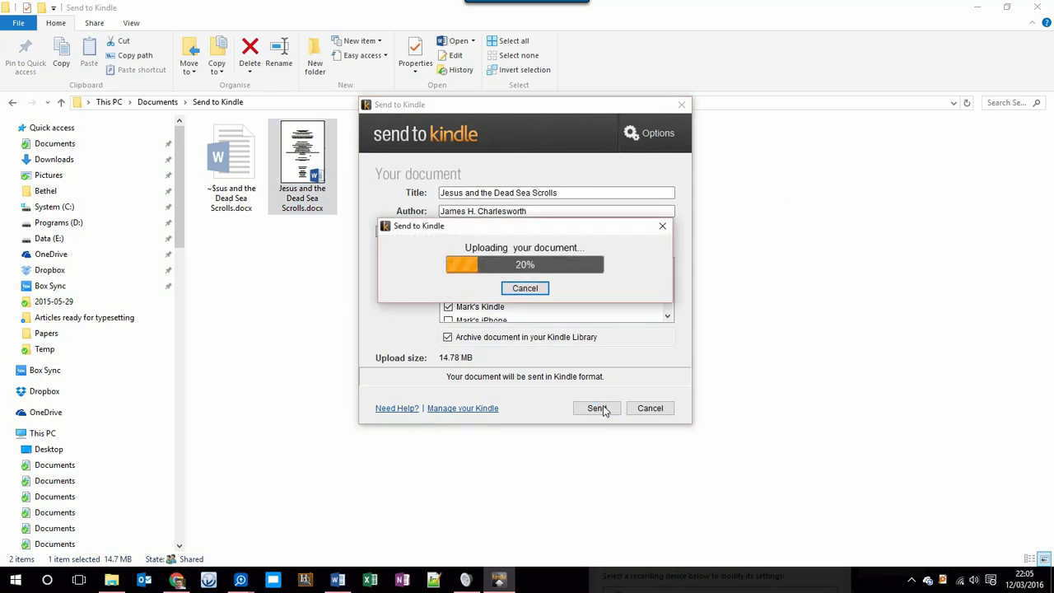